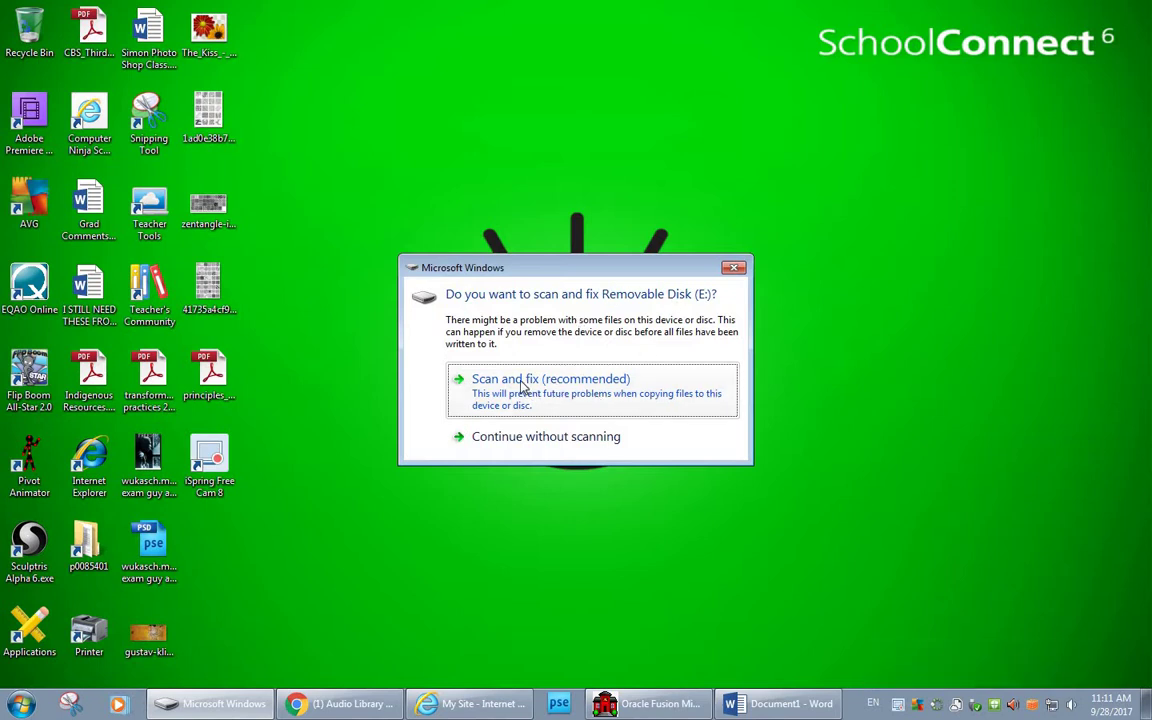
Step: Scan Removable Disk (E:) with automatic fixing of file system errors, and close the scan report
{"action": "left_click", "coordinate": [520, 387]}
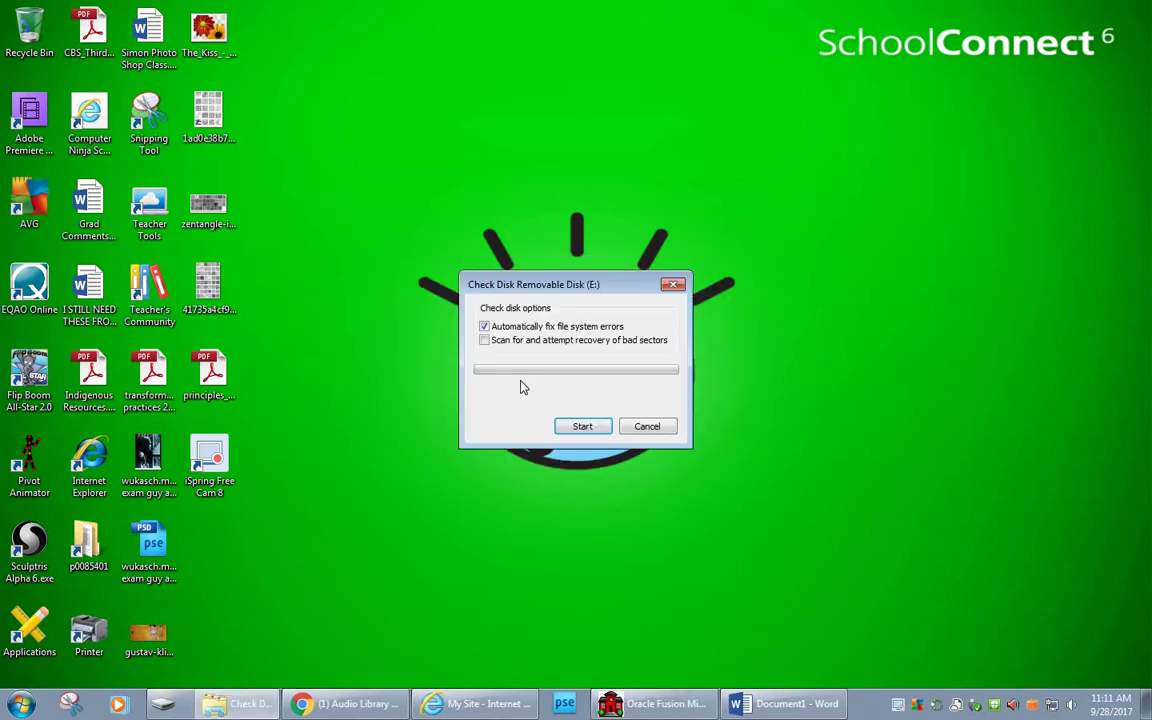
{"action": "left_click", "coordinate": [569, 427]}
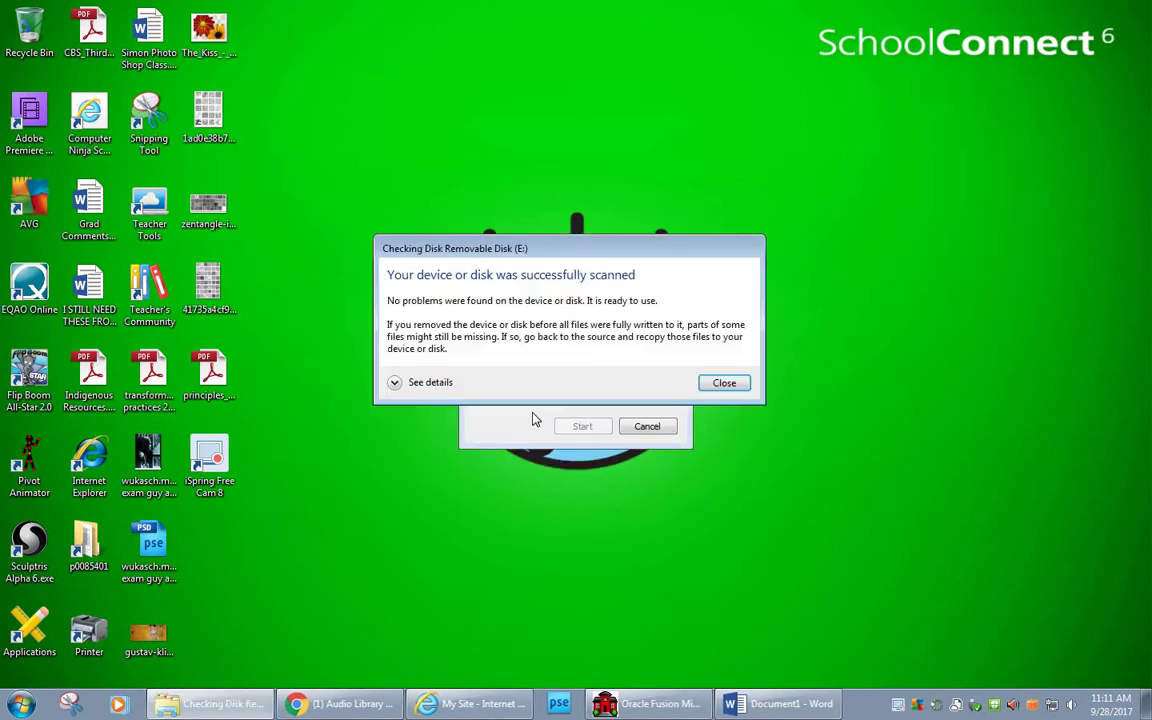
{"action": "left_click", "coordinate": [716, 391]}
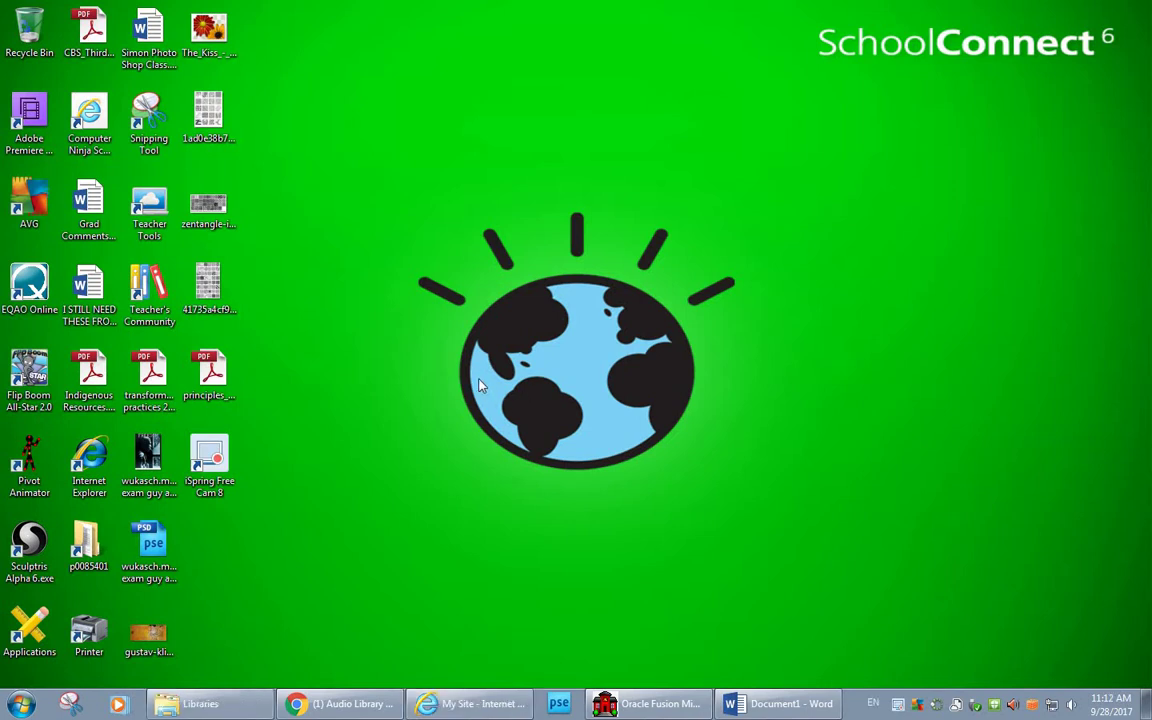
Step: Open the 100D5100 folder inside DCIM on Removable Disk (E:)
{"action": "mouse_move", "coordinate": [190, 706]}
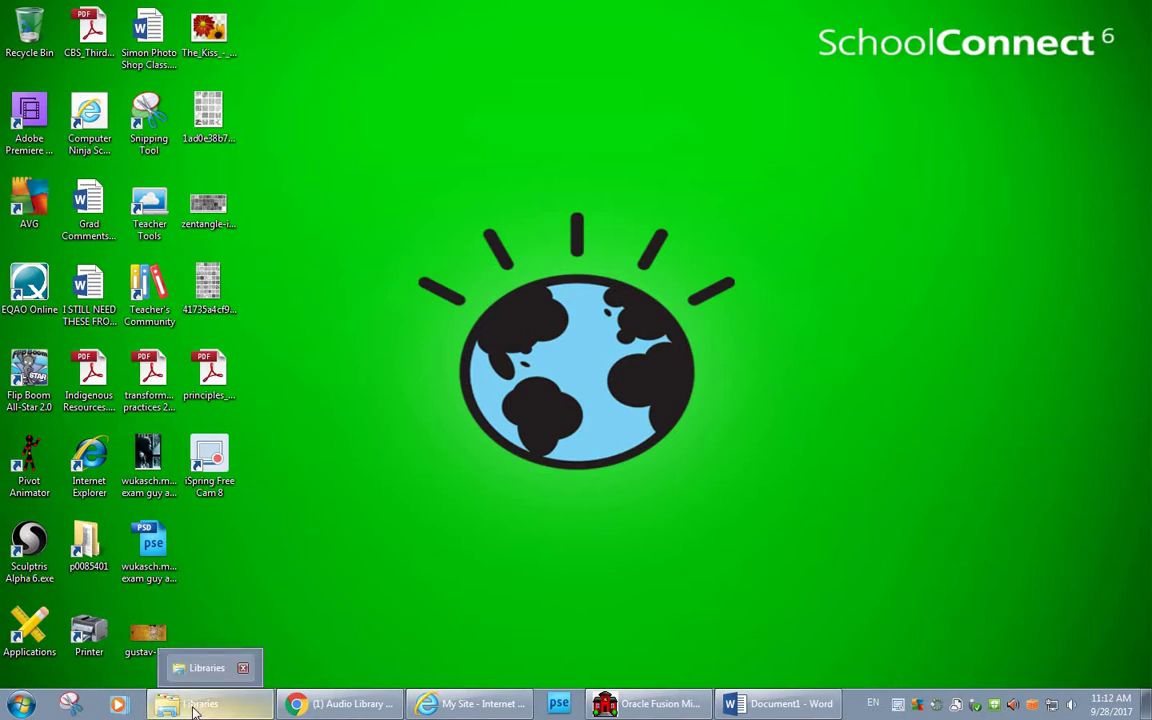
{"action": "left_click", "coordinate": [195, 706]}
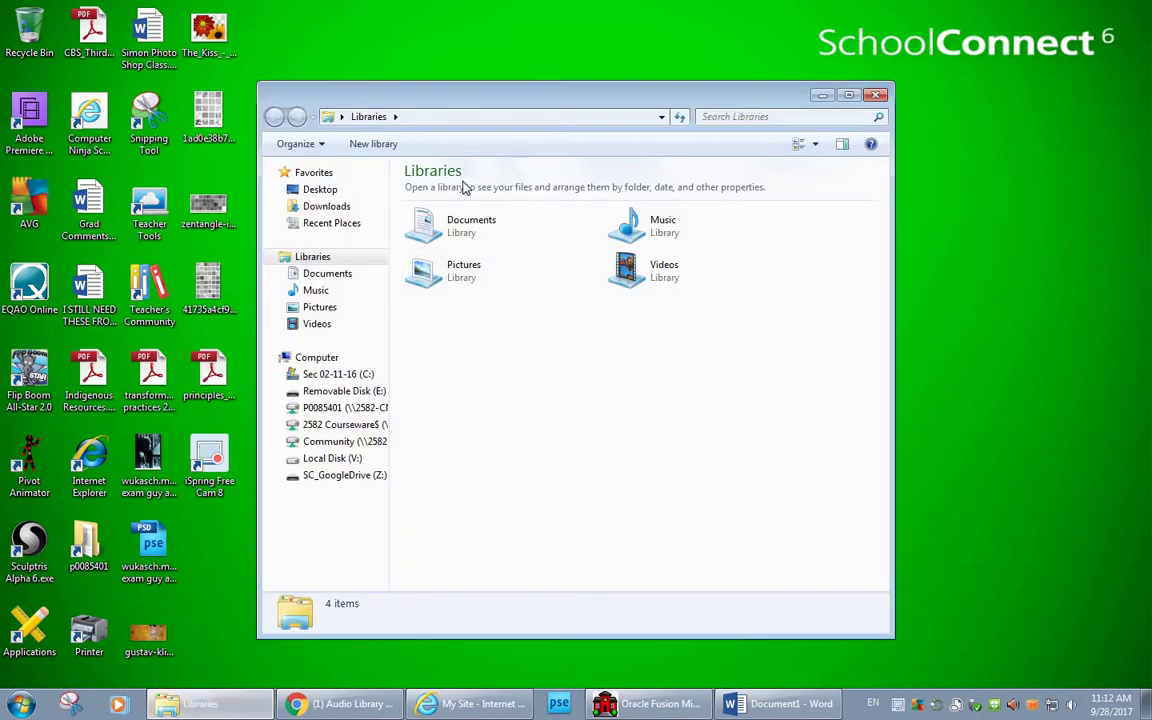
{"action": "left_click", "coordinate": [328, 360]}
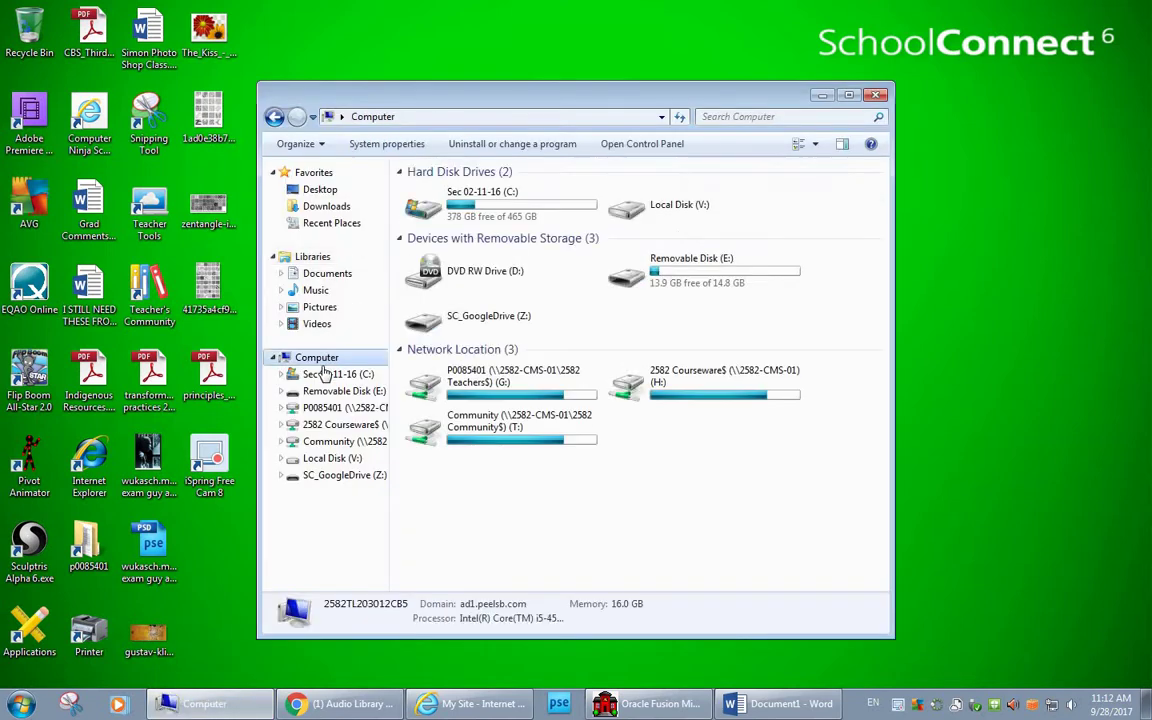
{"action": "left_click", "coordinate": [275, 360]}
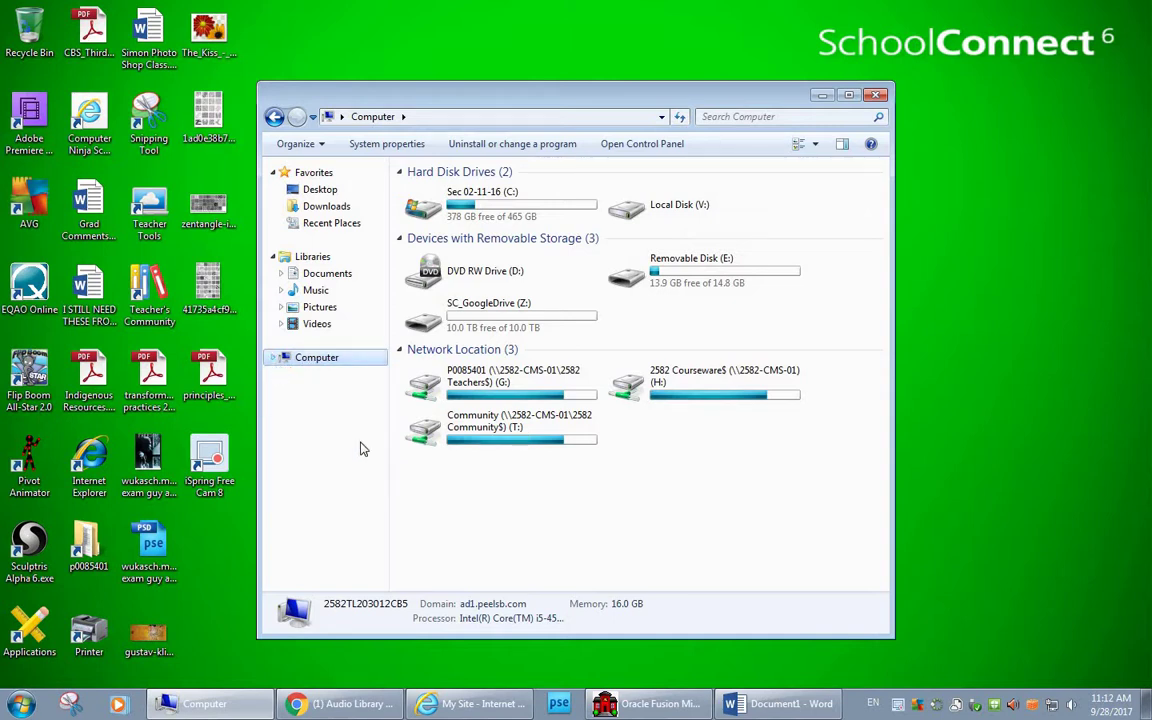
{"action": "left_click", "coordinate": [275, 361]}
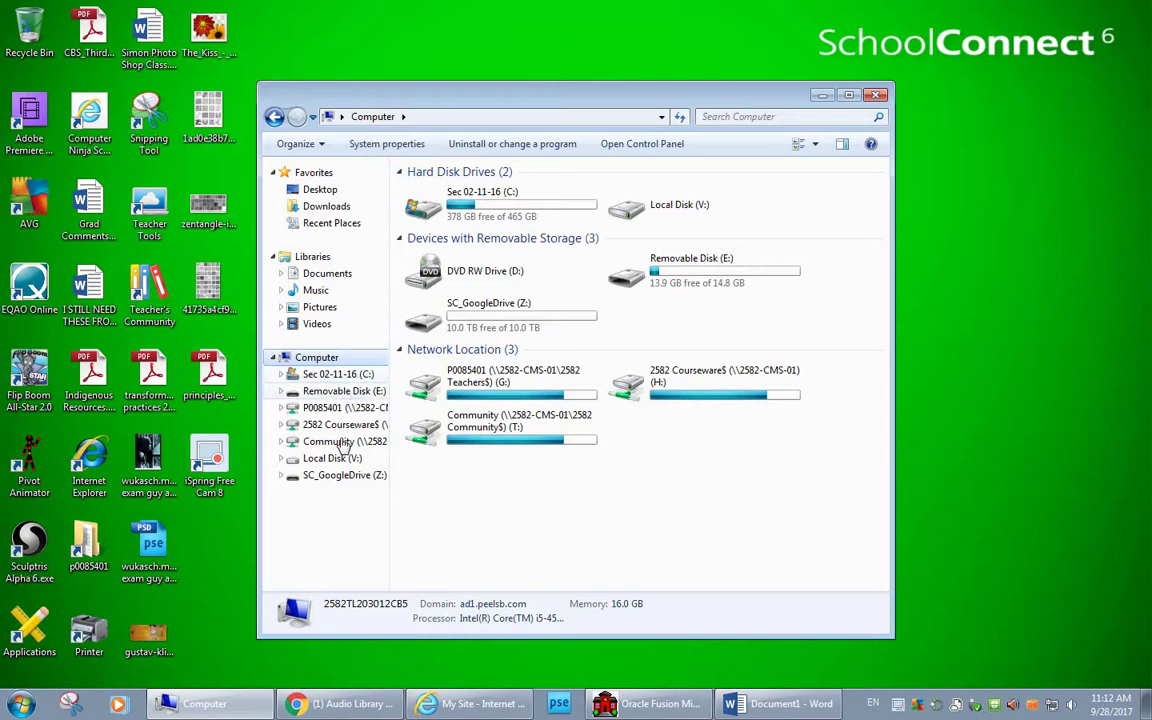
{"action": "left_click", "coordinate": [362, 394]}
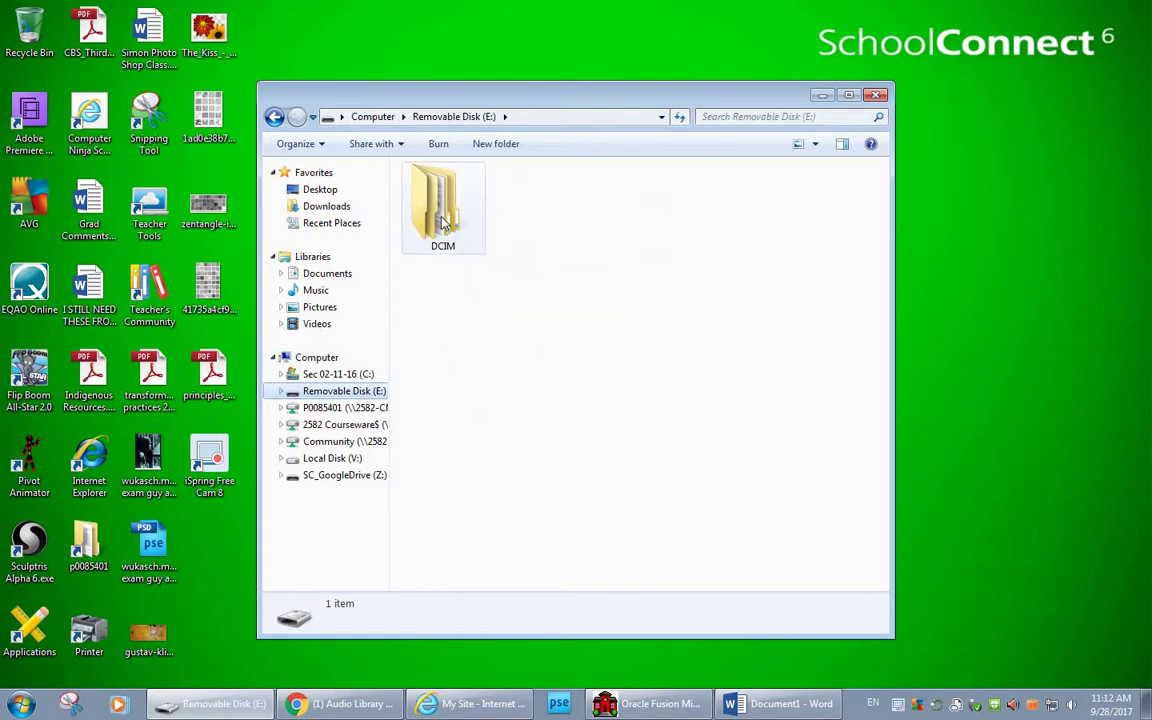
{"action": "double_click", "coordinate": [448, 218]}
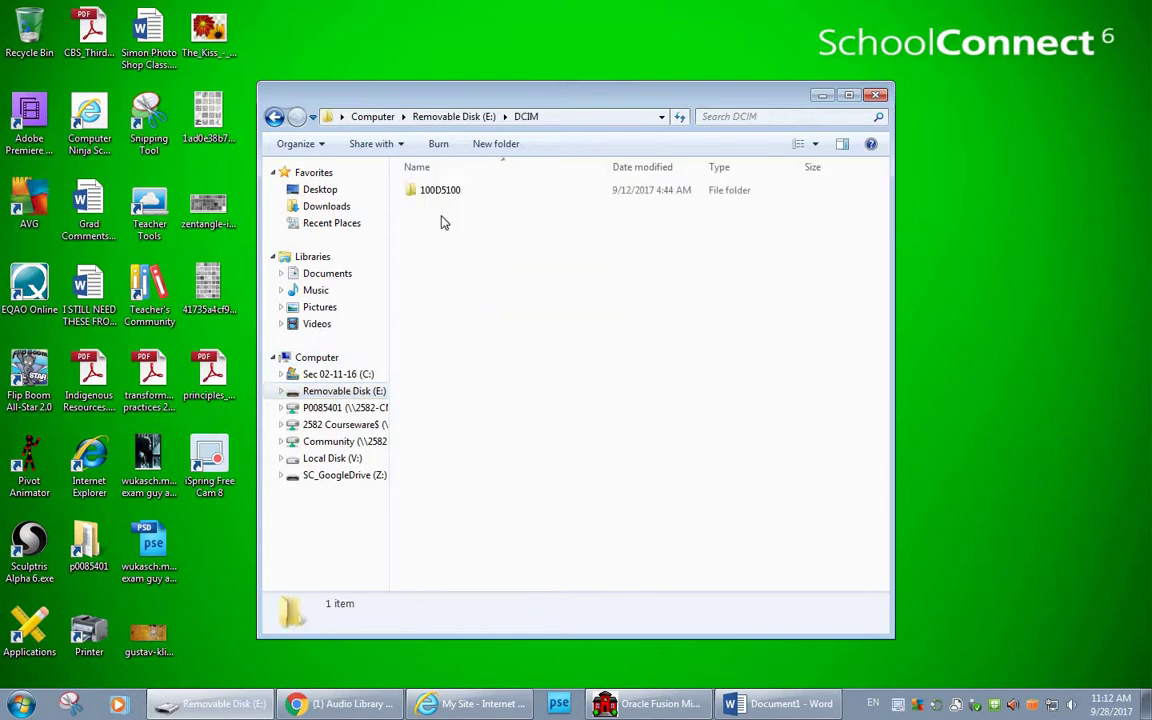
{"action": "double_click", "coordinate": [450, 192]}
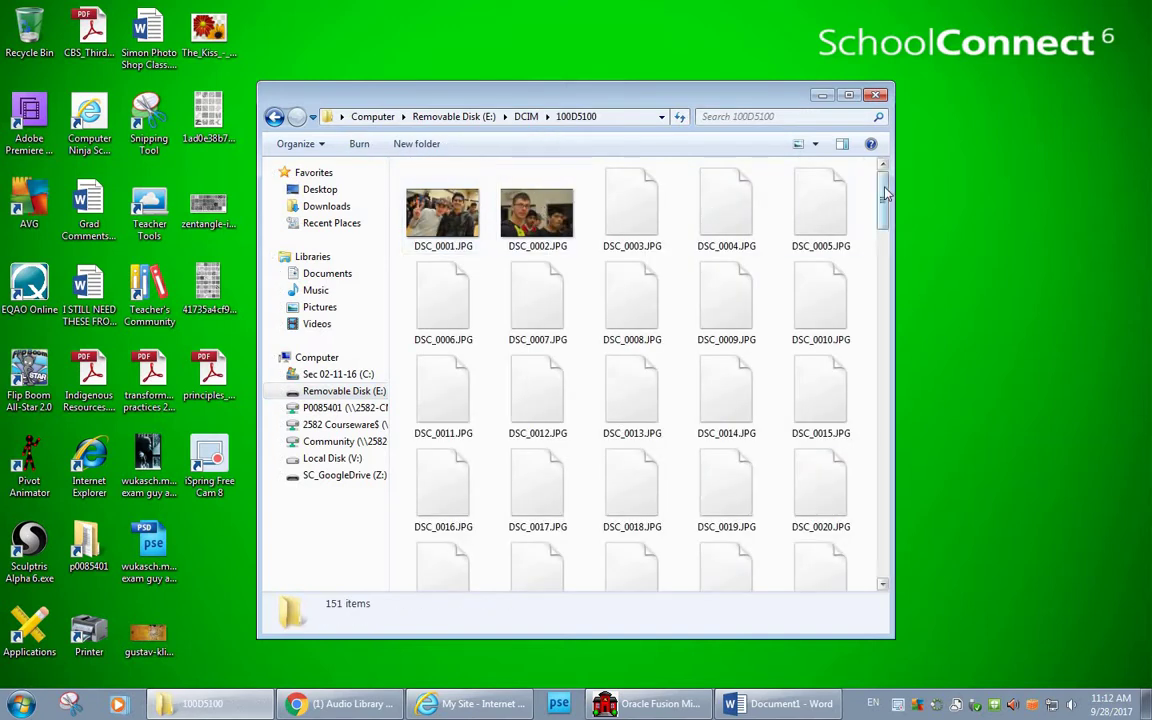
Step: Select all the photos in the 100D5100 folder, from DSC_0001.JPG through DSC_0185.JPG
{"action": "scroll", "coordinate": [880, 240], "scroll_direction": "down", "scroll_amount": 1}
{"action": "left_click_drag", "start_coordinate": [880, 240], "coordinate": [884, 185]}
{"action": "scroll", "coordinate": [882, 188], "scroll_direction": "down", "scroll_amount": 4}
{"action": "scroll", "coordinate": [884, 182], "scroll_direction": "up", "scroll_amount": 4}
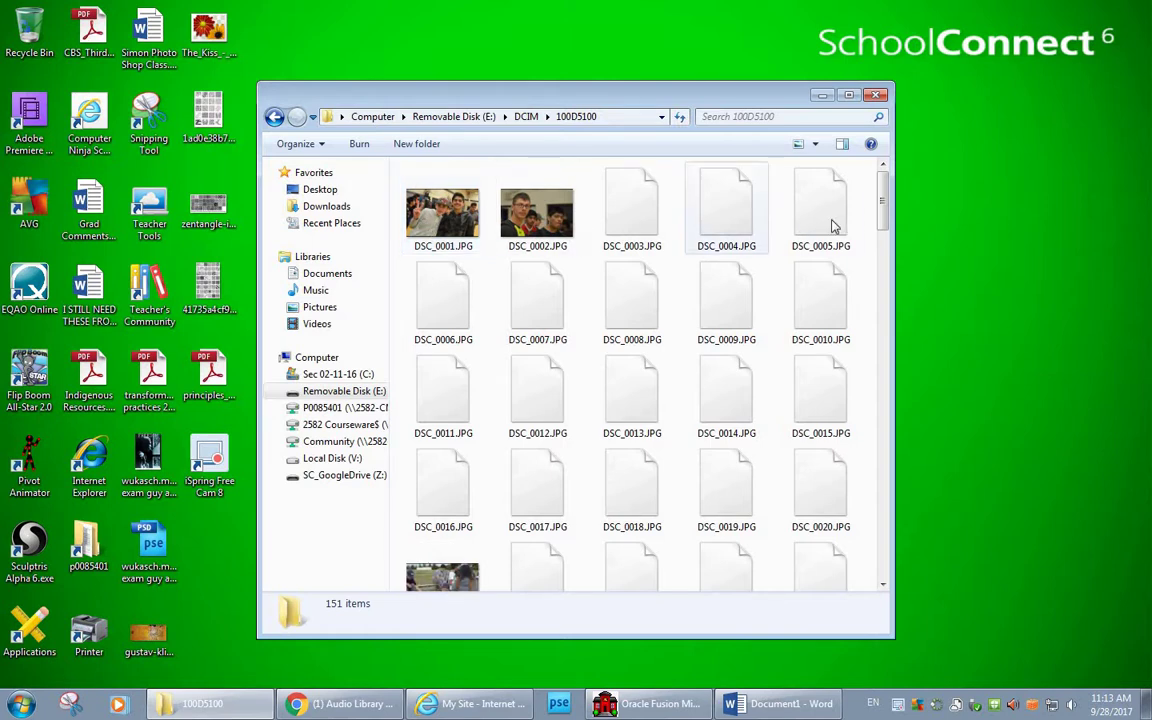
{"action": "left_click_drag", "start_coordinate": [882, 204], "coordinate": [886, 572]}
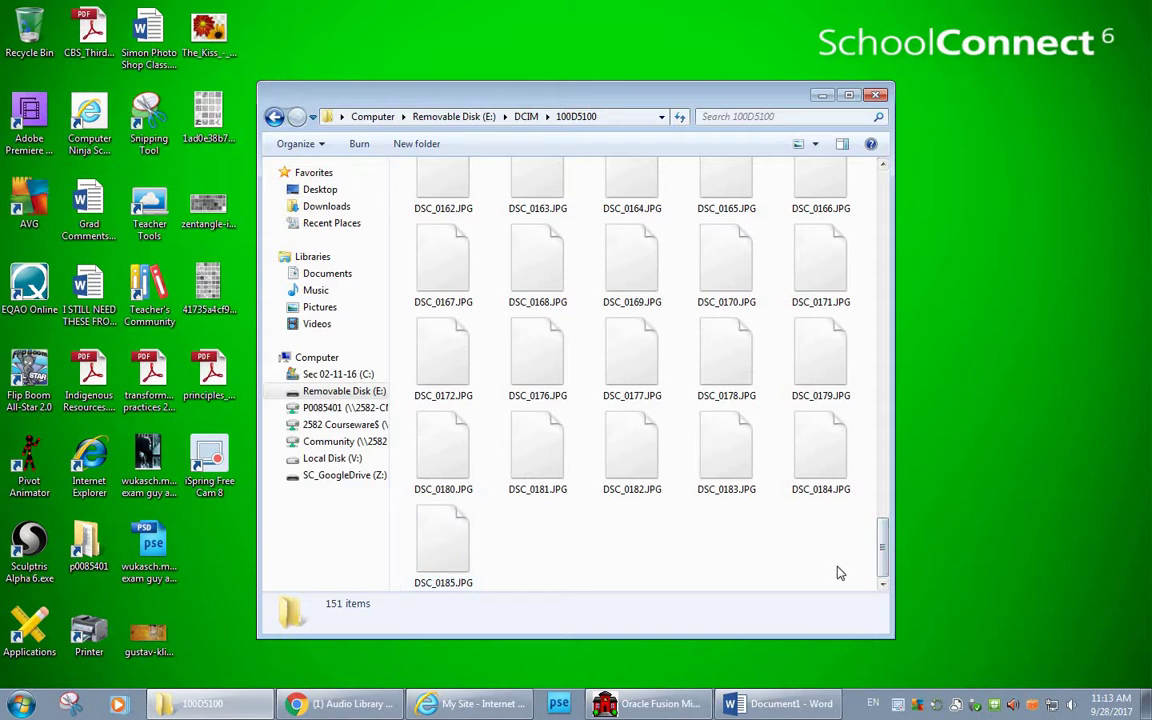
{"action": "left_click_drag", "start_coordinate": [762, 557], "coordinate": [412, 104]}
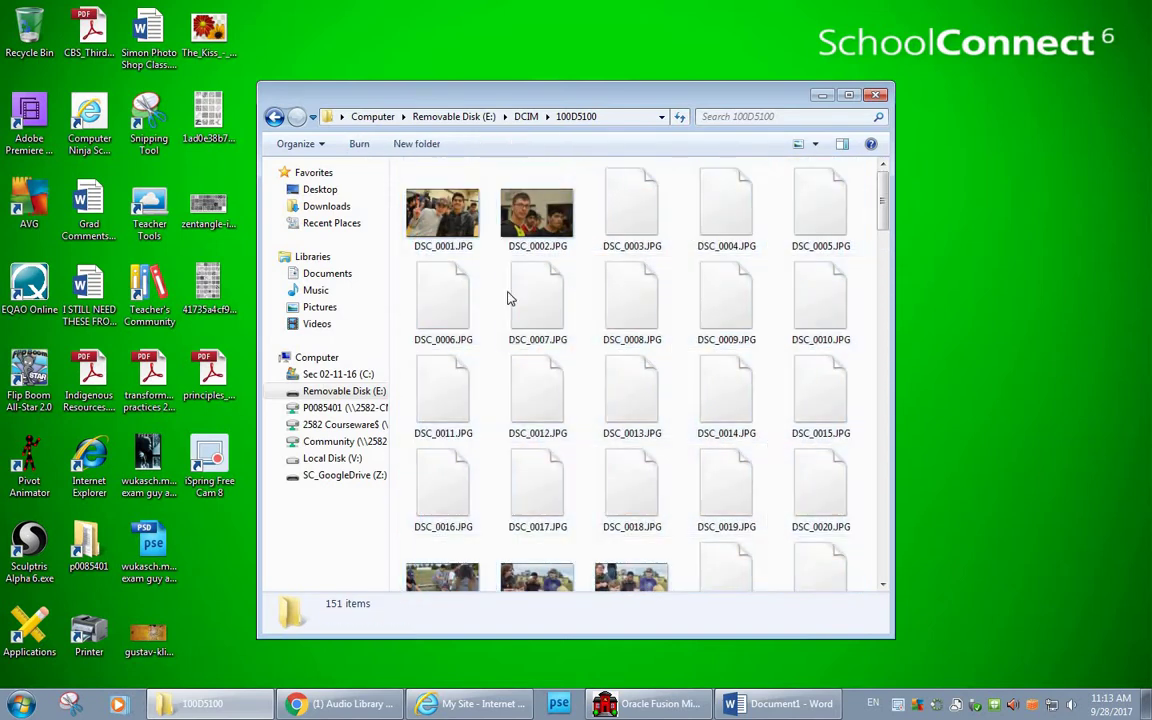
{"action": "left_click", "coordinate": [446, 212]}
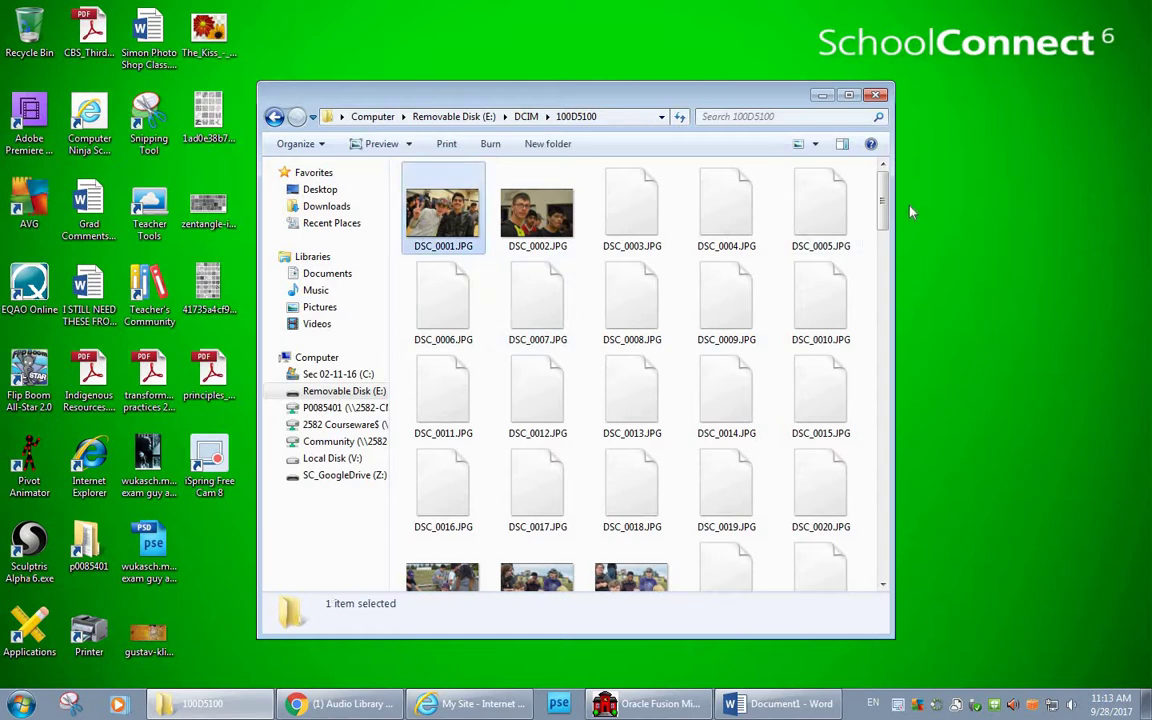
{"action": "left_click_drag", "start_coordinate": [886, 198], "coordinate": [895, 571]}
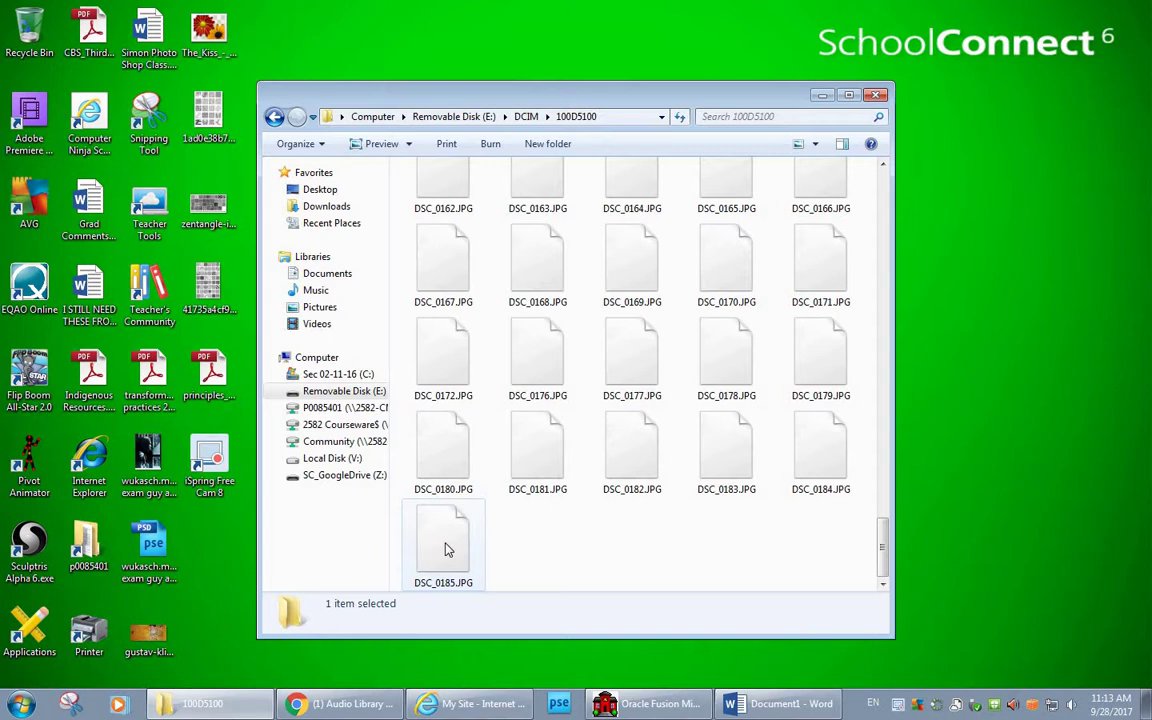
{"action": "key", "text": "ctrl+a"}
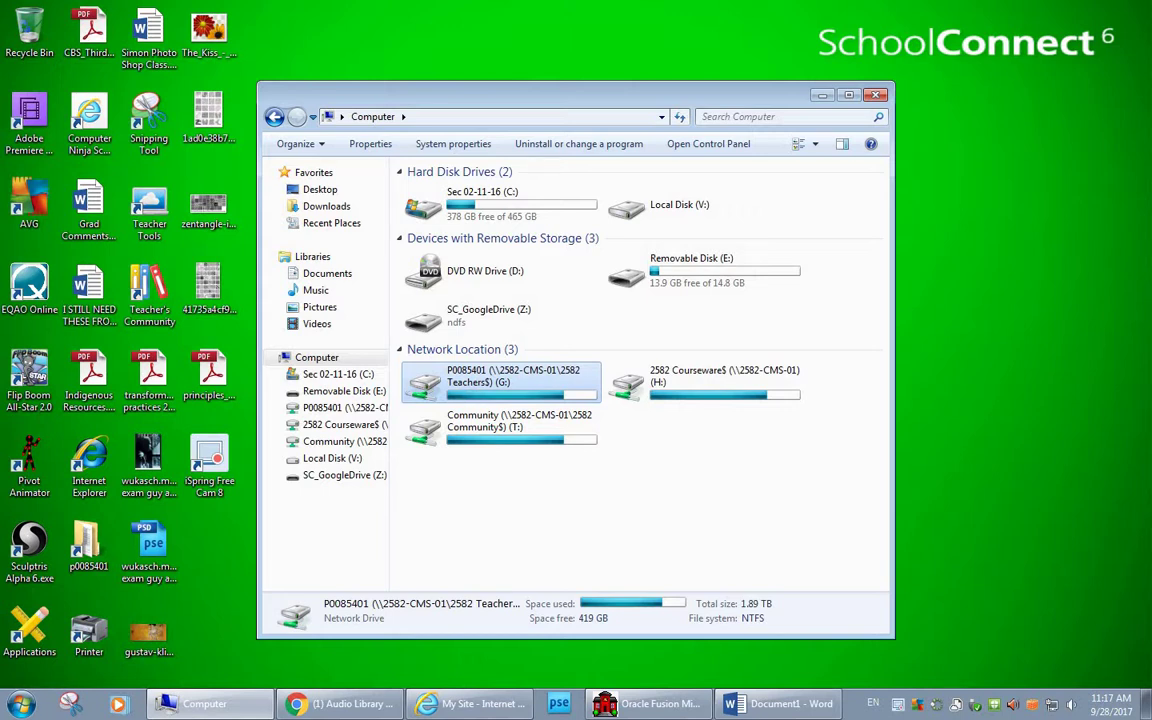
Step: Create a folder named "Terry Fox Run Sept 28 2017" in My Pictures on the G: network drive
{"action": "double_click", "coordinate": [430, 378]}
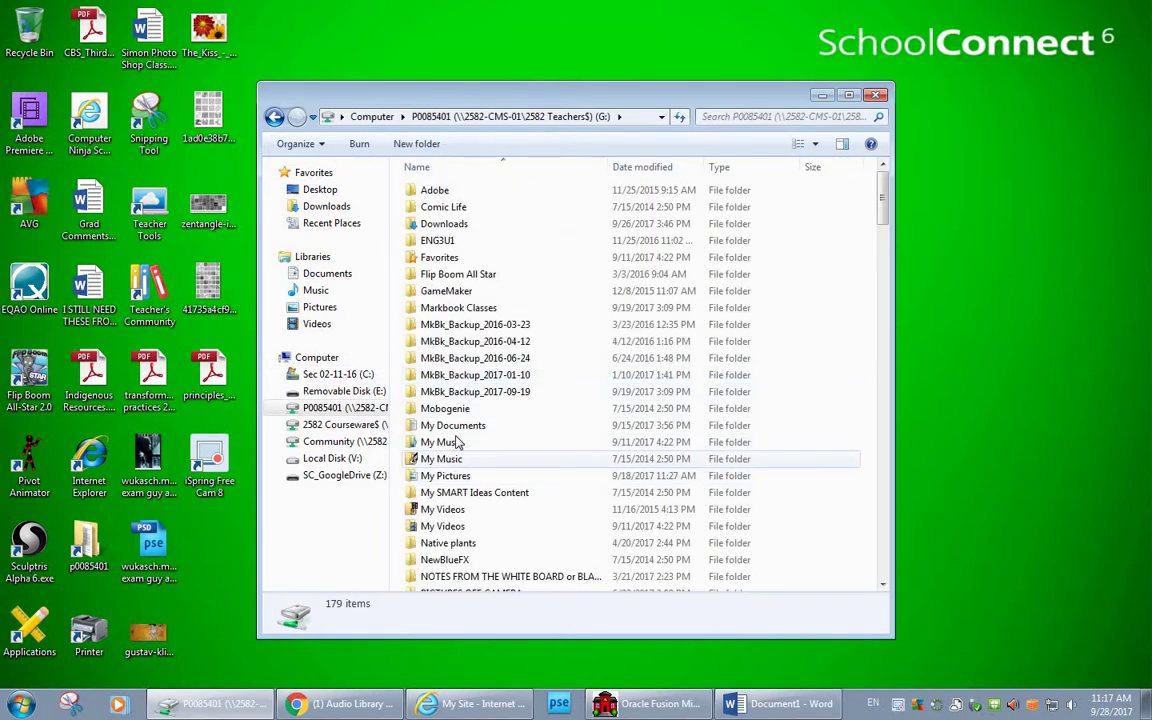
{"action": "double_click", "coordinate": [445, 476]}
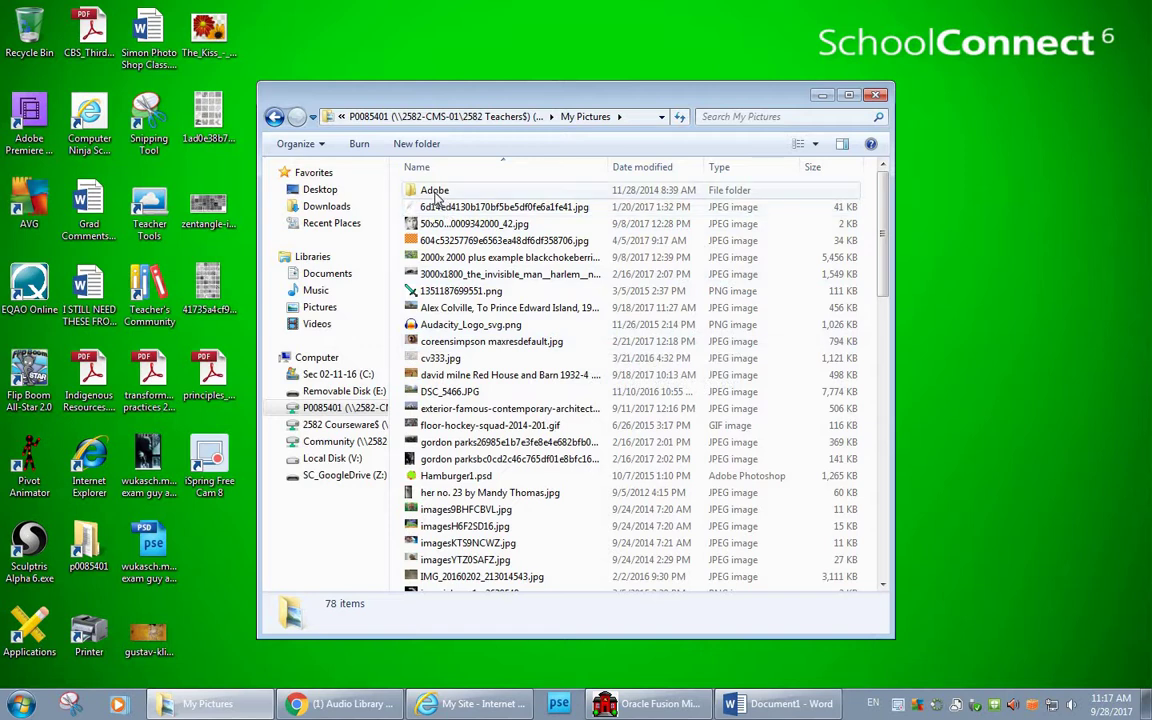
{"action": "left_click", "coordinate": [416, 145]}
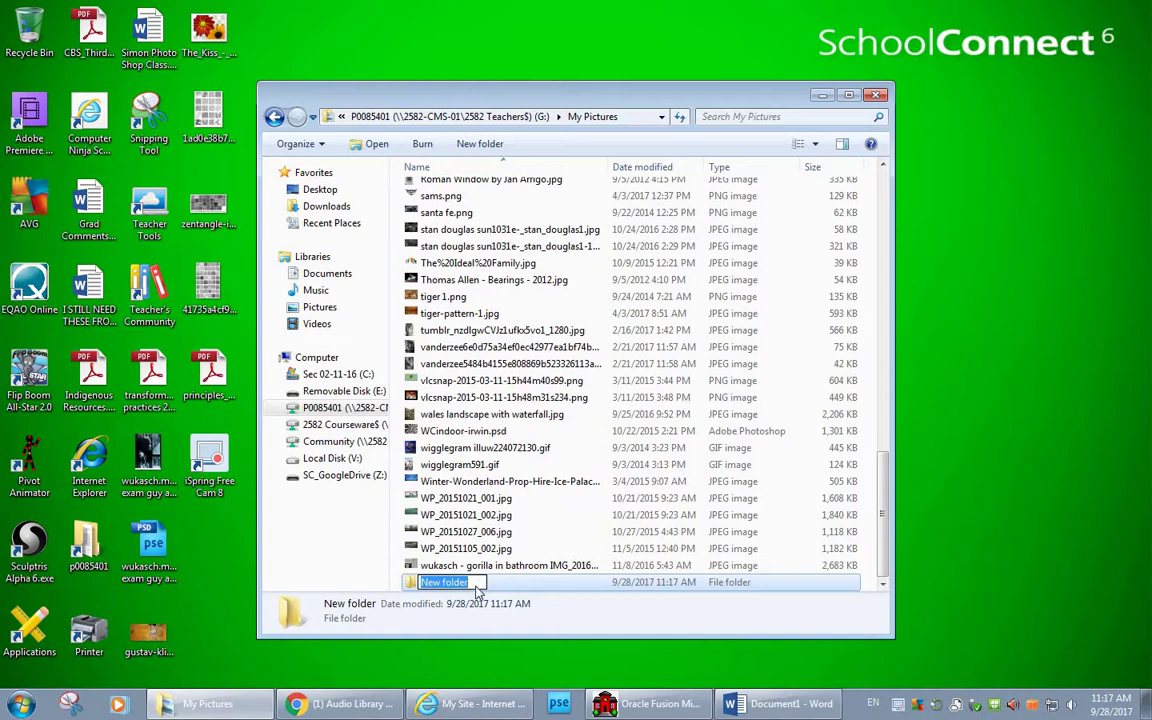
{"action": "type", "text": "Terry Fo"}
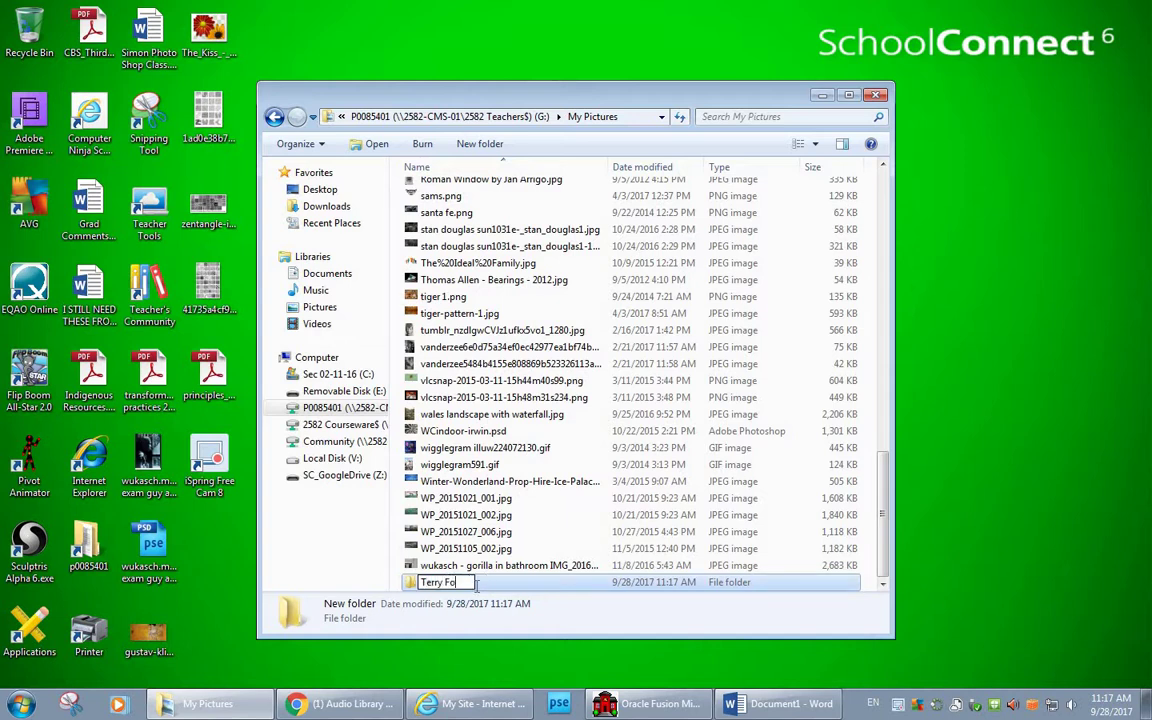
{"action": "type", "text": "x Run"}
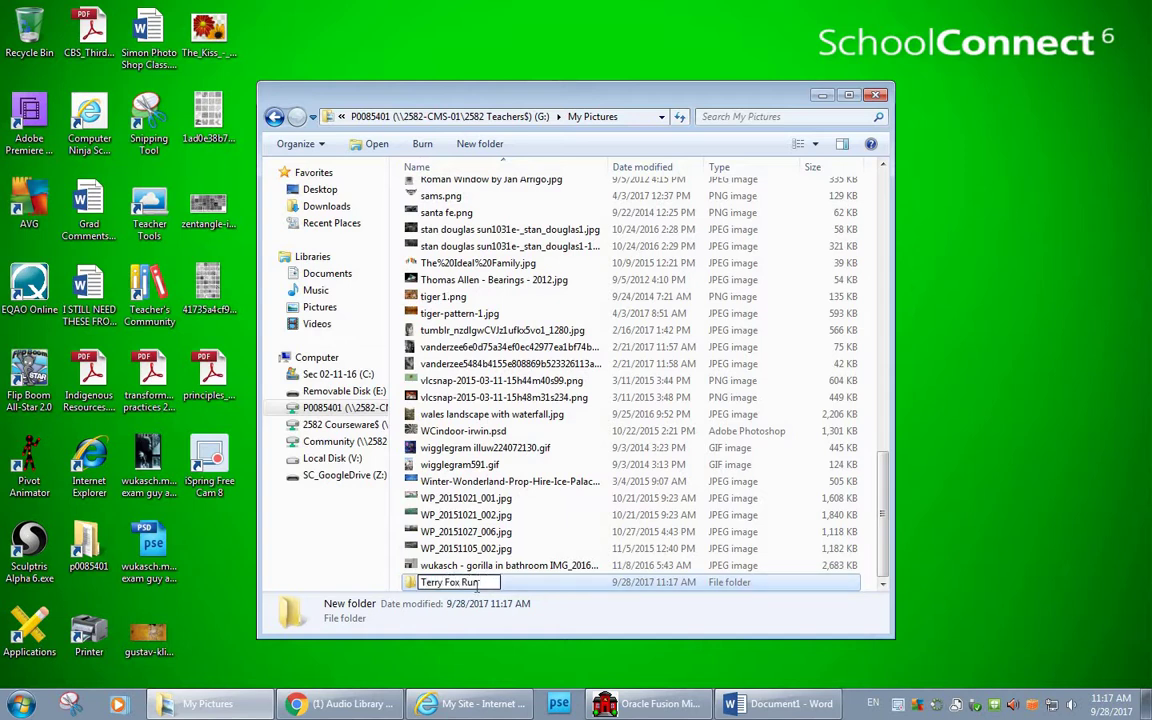
{"action": "type", "text": " 2017"}
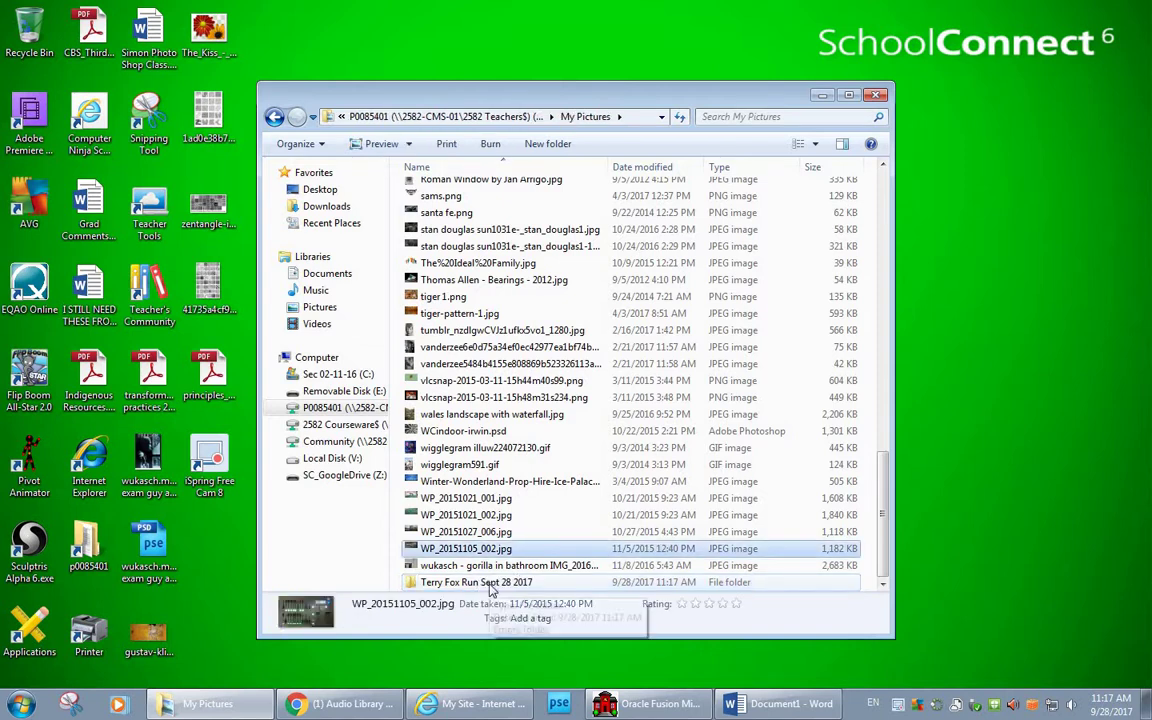
Step: Paste the copied camera photos into the Terry Fox Run Sept 28 2017 folder
{"action": "left_click", "coordinate": [491, 585]}
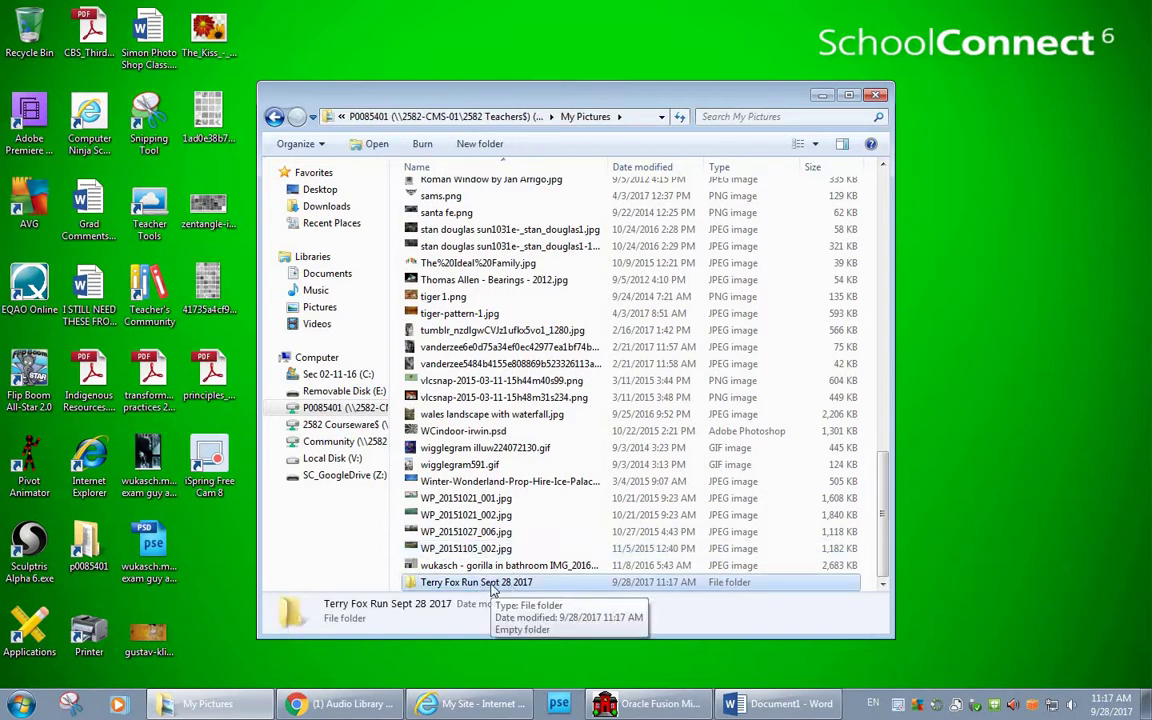
{"action": "double_click", "coordinate": [491, 585]}
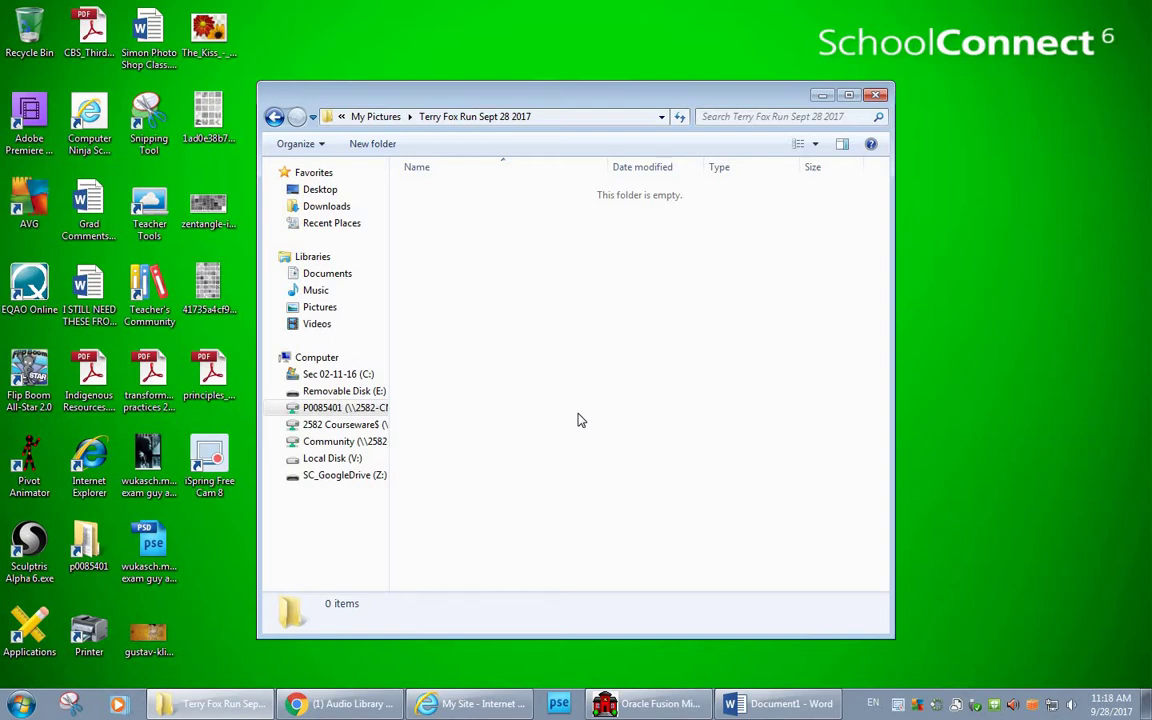
{"action": "key", "text": "ctrl+v"}
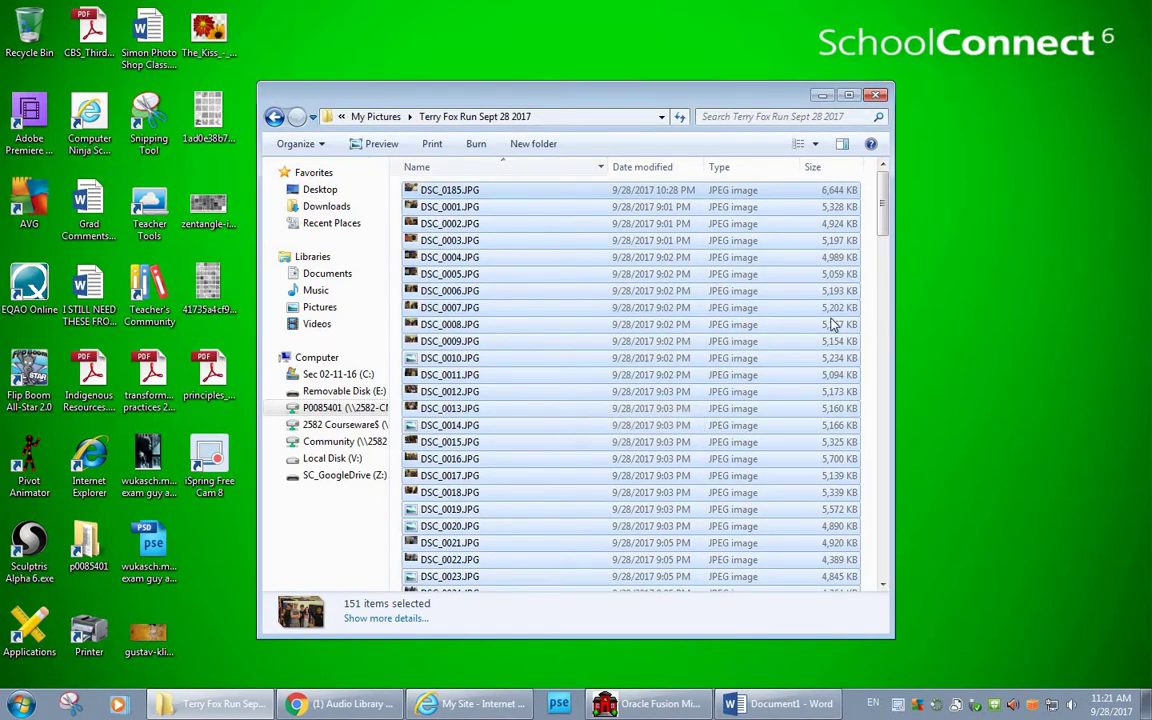
Step: Look through the pasted photos in the folder and select only DSC_0001.JPG
{"action": "left_click_drag", "start_coordinate": [884, 195], "coordinate": [885, 415]}
{"action": "scroll", "coordinate": [540, 206], "scroll_direction": "up", "scroll_amount": 20}
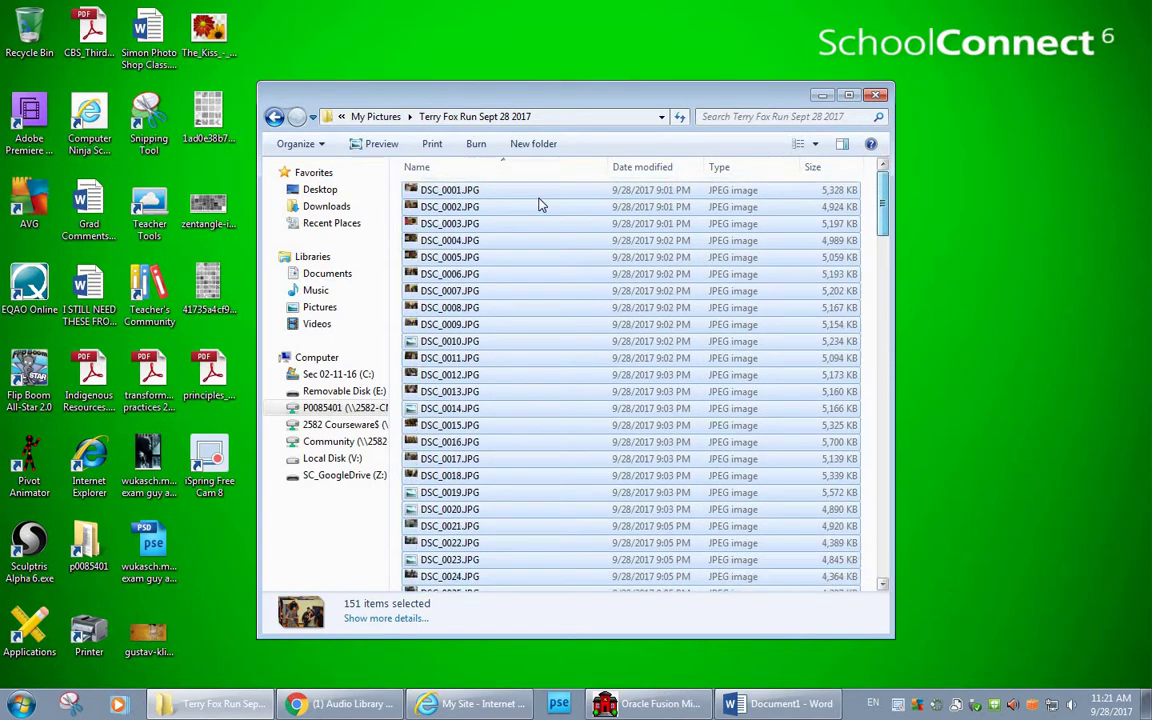
{"action": "left_click", "coordinate": [450, 190]}
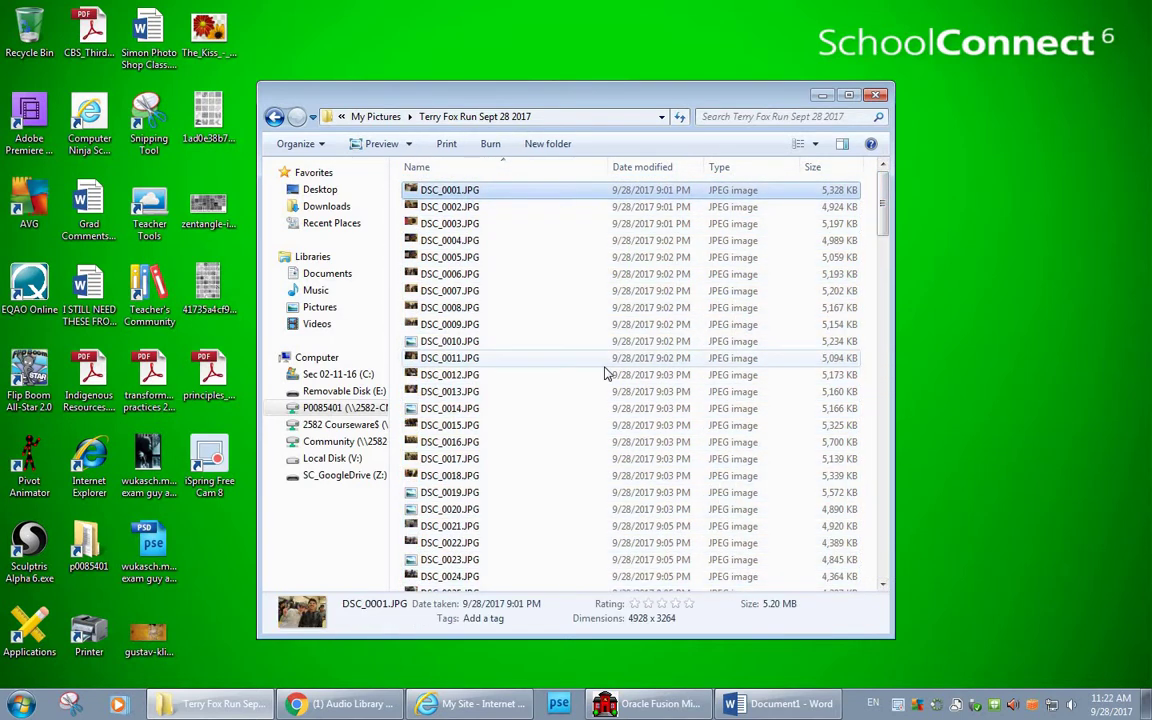
Step: Switch to the Word document and highlight in turn the instructions for selecting photos that are all in a row
{"action": "left_click", "coordinate": [755, 706]}
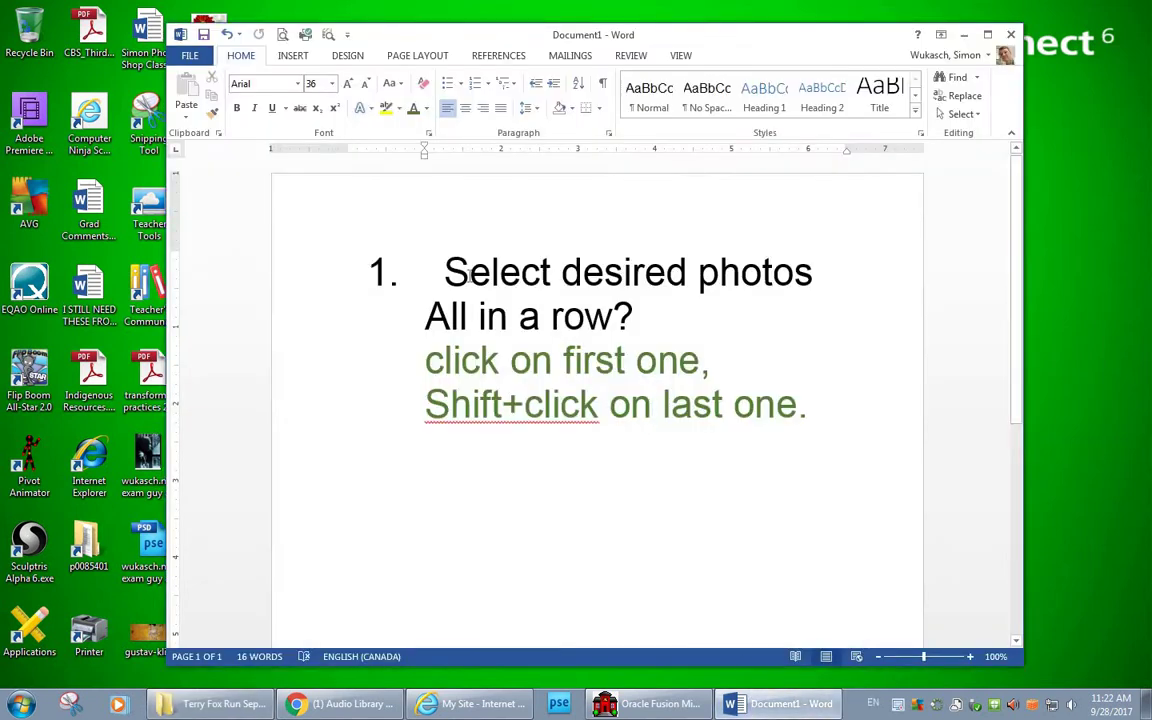
{"action": "left_click_drag", "start_coordinate": [446, 268], "coordinate": [790, 282]}
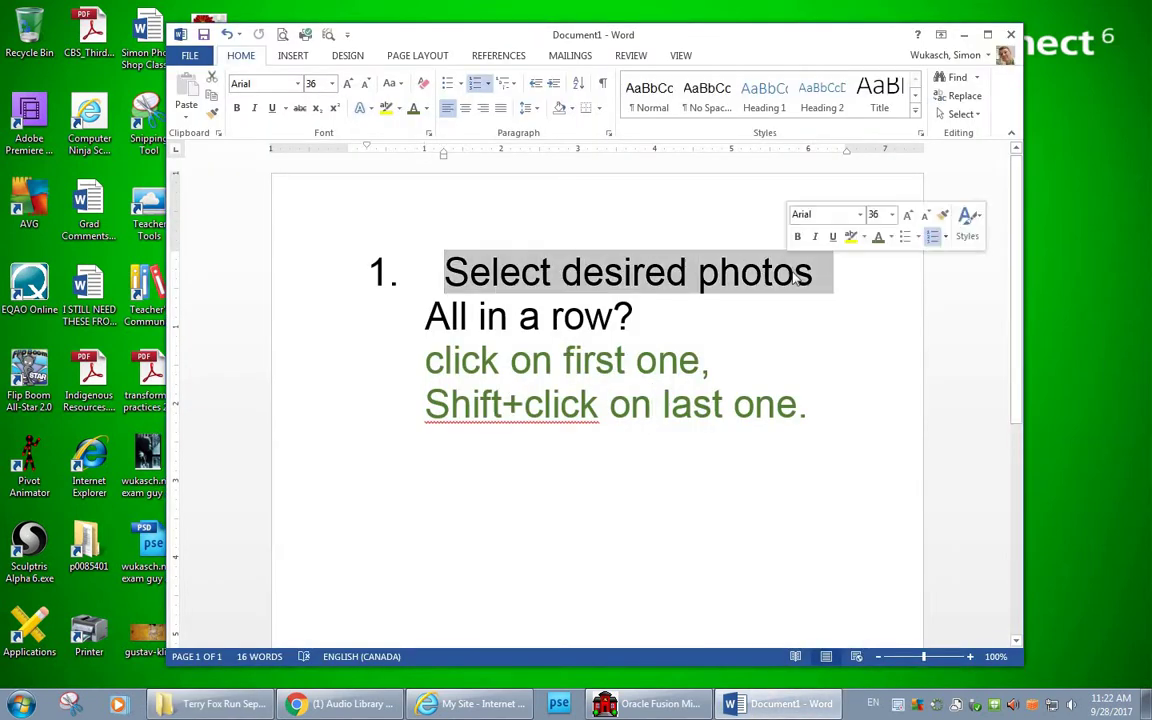
{"action": "left_click", "coordinate": [426, 316]}
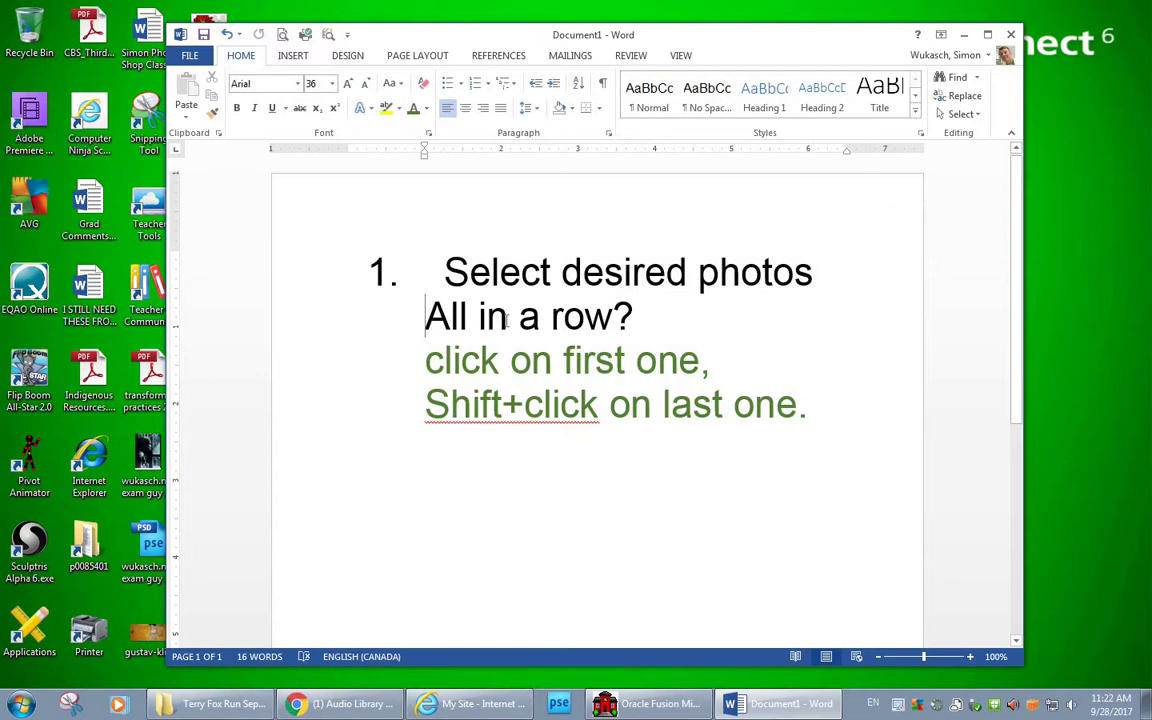
{"action": "left_click_drag", "start_coordinate": [426, 316], "coordinate": [633, 316]}
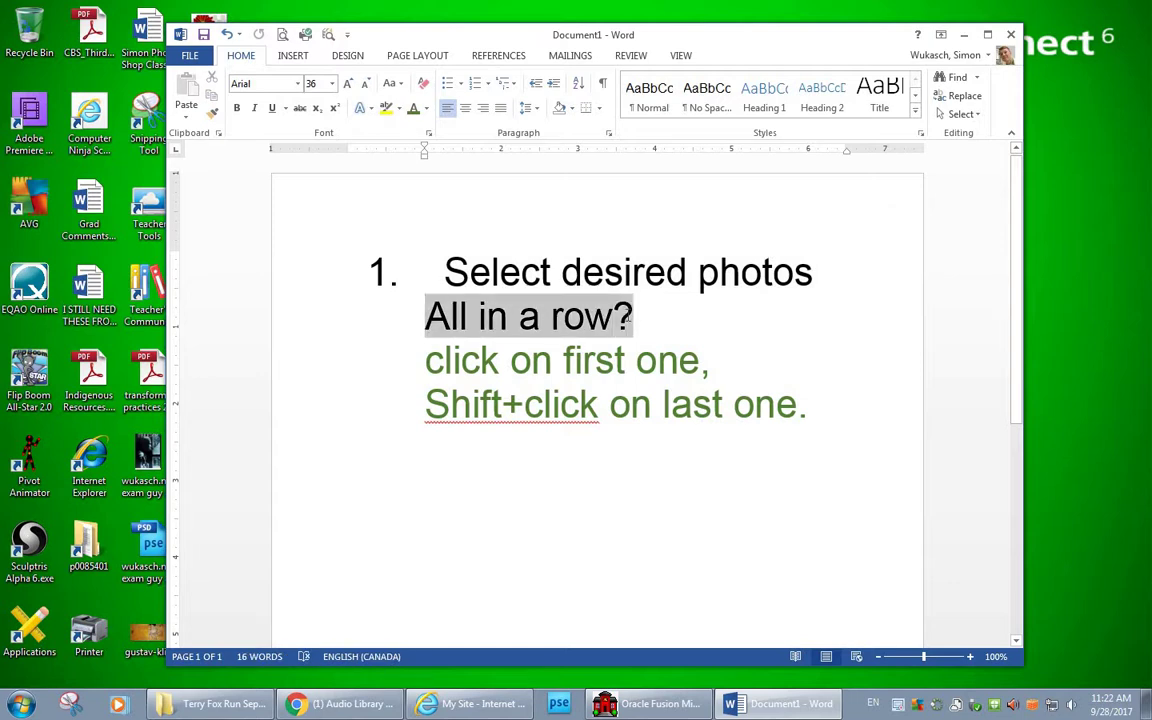
{"action": "left_click", "coordinate": [426, 360]}
{"action": "left_click_drag", "start_coordinate": [426, 360], "coordinate": [498, 362]}
{"action": "left_click_drag", "start_coordinate": [590, 372], "coordinate": [698, 362]}
{"action": "left_click", "coordinate": [674, 362]}
{"action": "left_click_drag", "start_coordinate": [426, 404], "coordinate": [802, 422]}
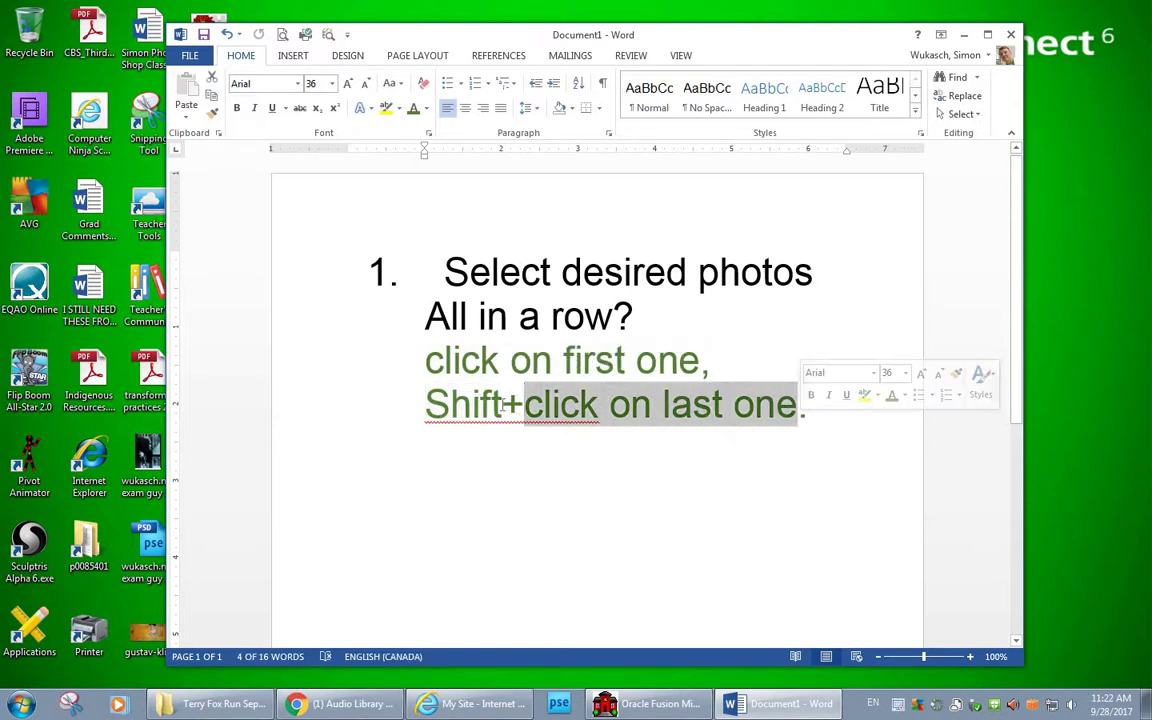
{"action": "left_click", "coordinate": [676, 437]}
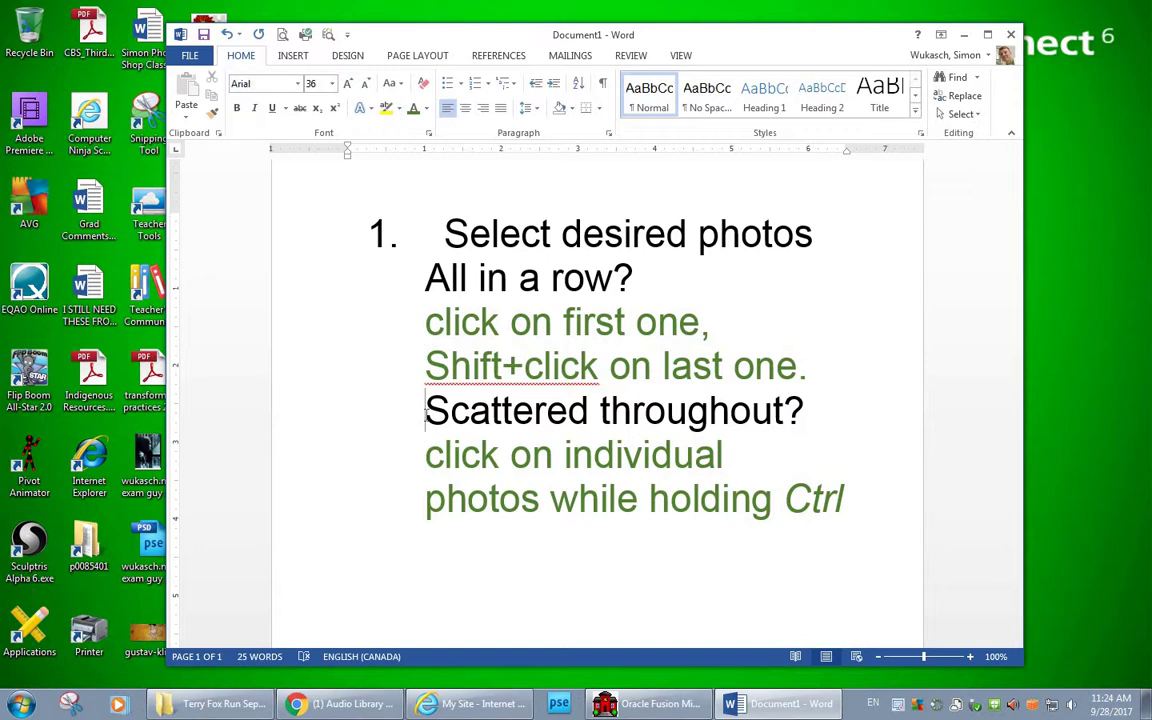
Step: Highlight the instructions for selecting scattered photos by clicking individual ones while holding Ctrl
{"action": "left_click_drag", "start_coordinate": [426, 445], "coordinate": [658, 478]}
{"action": "left_click_drag", "start_coordinate": [426, 498], "coordinate": [712, 519]}
{"action": "left_click_drag", "start_coordinate": [816, 514], "coordinate": [816, 514]}
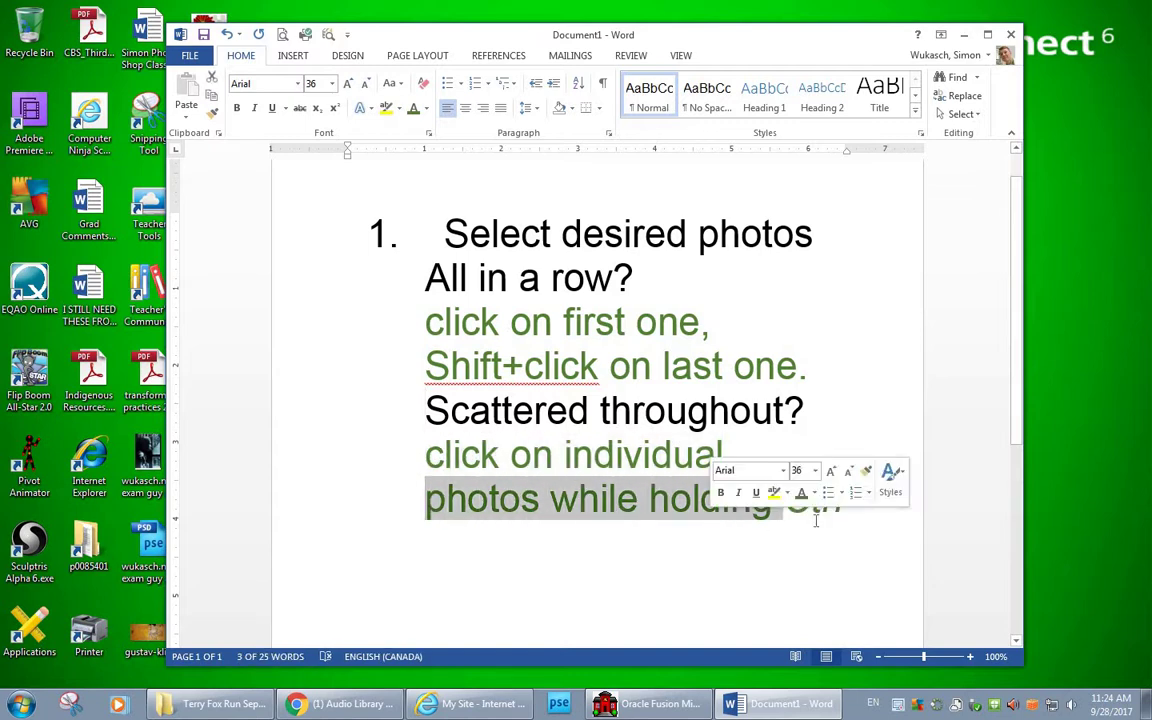
Step: Highlight the word Ctrl at the end of the instruction for scattered photos
{"action": "left_click", "coordinate": [818, 496]}
{"action": "double_click", "coordinate": [846, 500]}
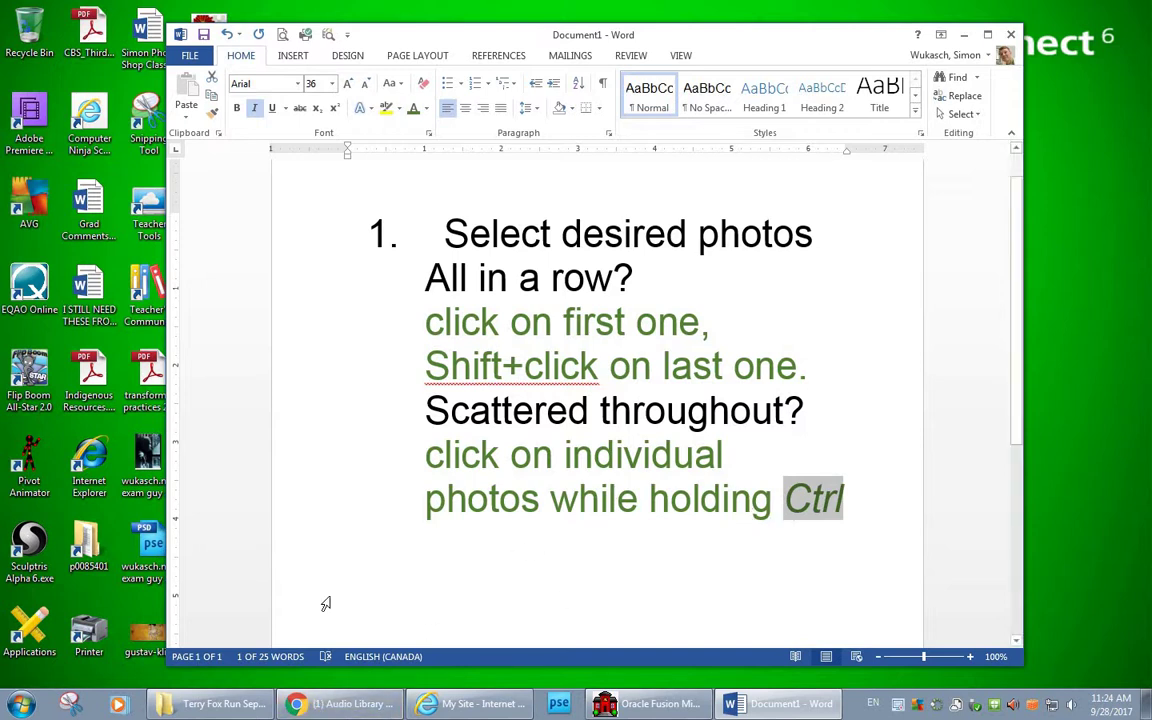
Step: Switch to the Terry Fox Run folder, add DSC_0007, DSC_0012 and DSC_0017 through DSC_0020 to the selection, and deselect DSC_0012
{"action": "left_click", "coordinate": [220, 702]}
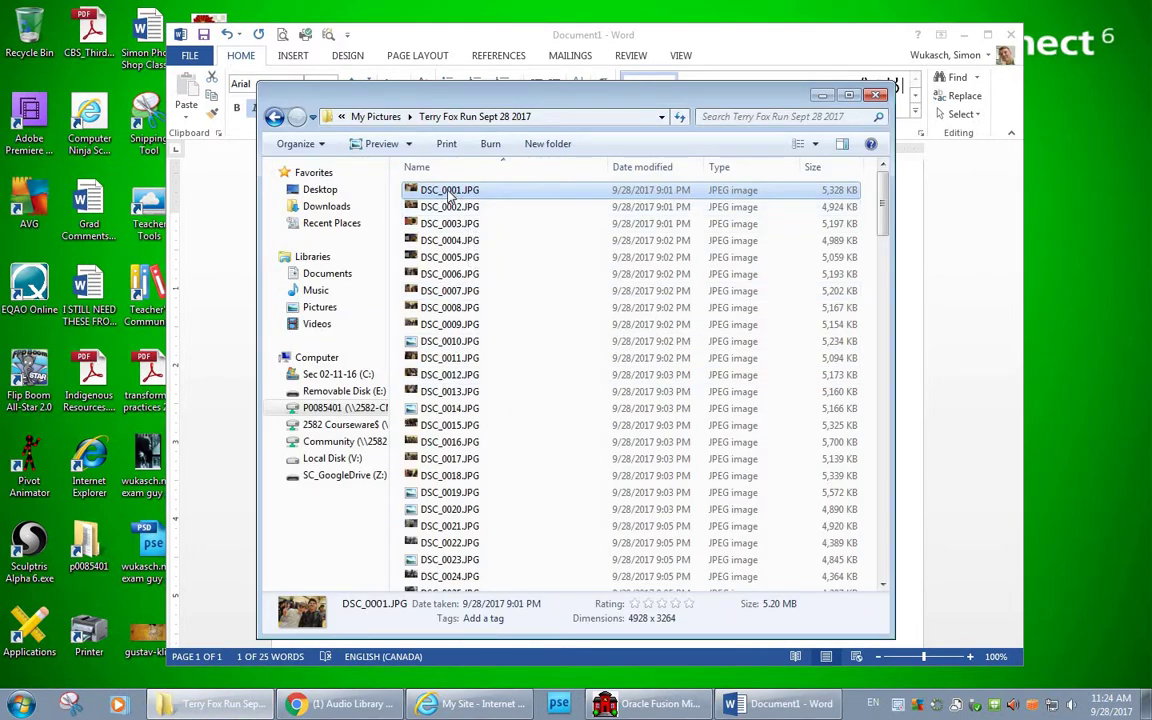
{"action": "left_click", "coordinate": [447, 291], "text": "ctrl"}
{"action": "left_click", "coordinate": [450, 374], "text": "ctrl"}
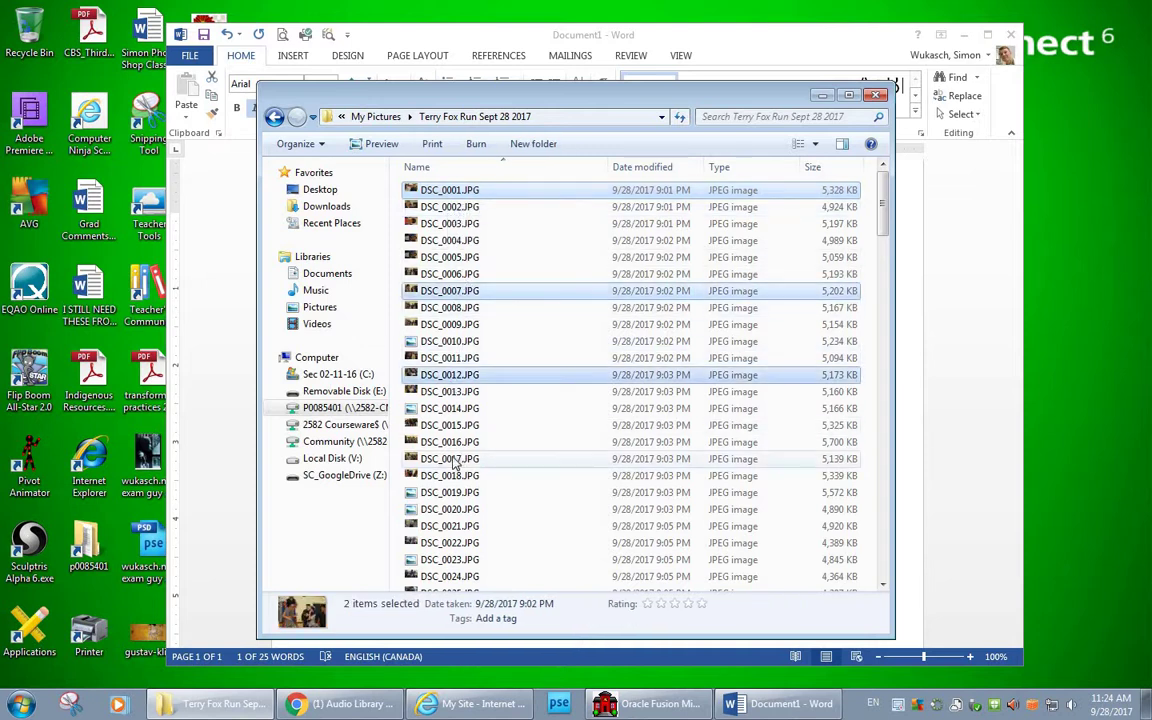
{"action": "left_click", "coordinate": [450, 459], "text": "ctrl"}
{"action": "left_click", "coordinate": [450, 476], "text": "ctrl"}
{"action": "left_click", "coordinate": [450, 493], "text": "ctrl"}
{"action": "left_click", "coordinate": [450, 509], "text": "ctrl"}
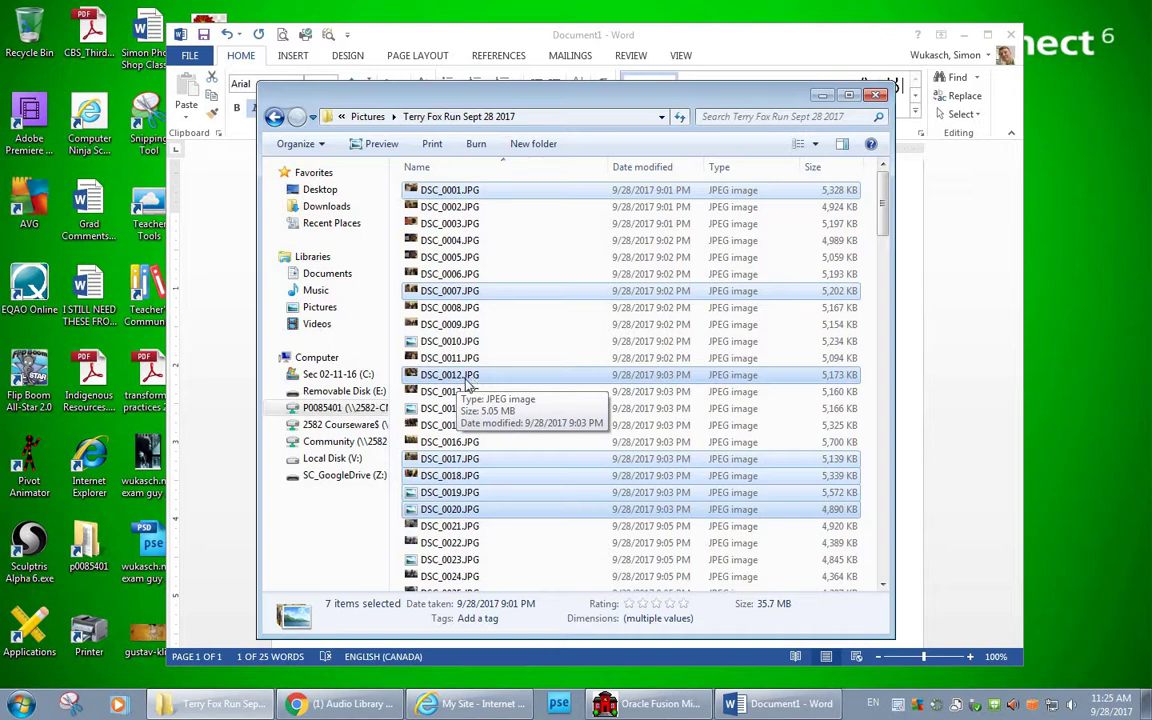
{"action": "left_click", "coordinate": [676, 497], "text": "ctrl"}
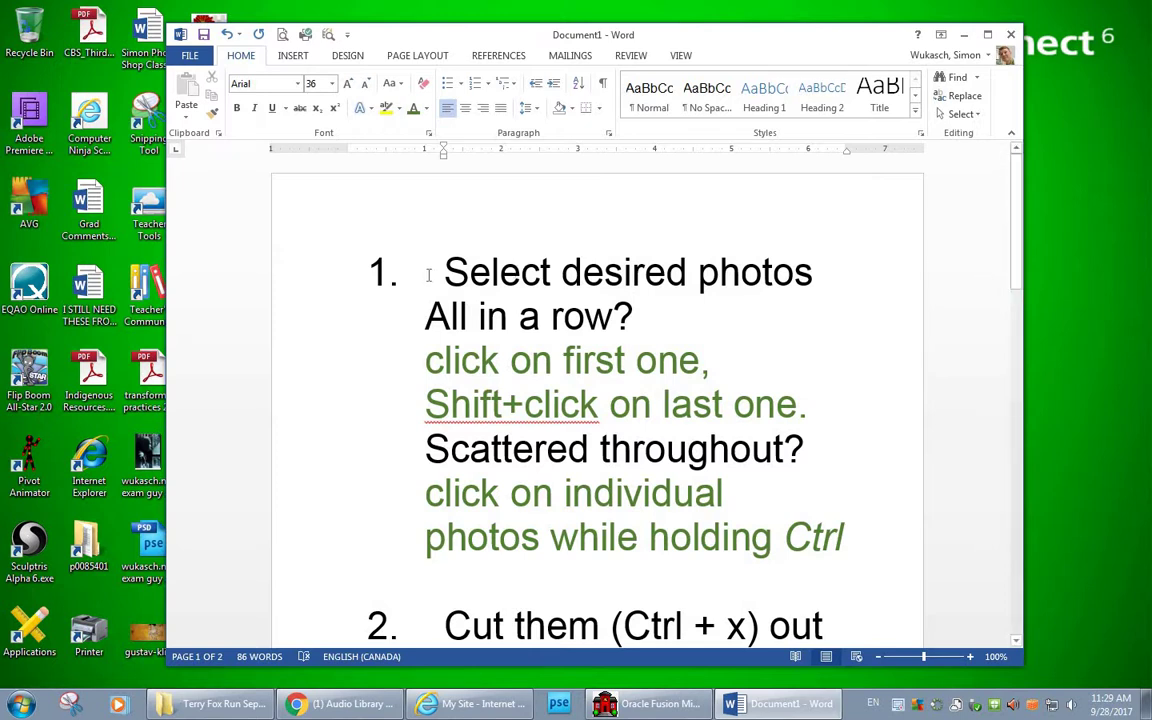
Step: In the Word instructions, highlight "Select desired photos" in item 1 and "Ctrl + x" in item 2
{"action": "left_click_drag", "start_coordinate": [440, 268], "coordinate": [750, 265]}
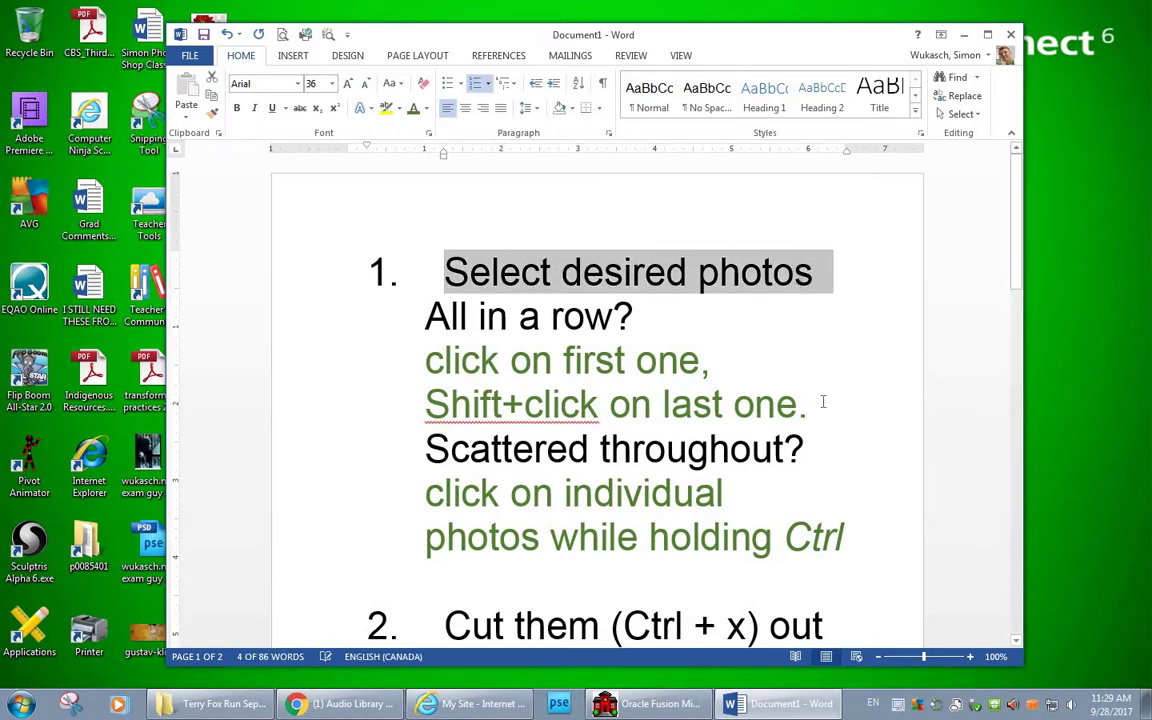
{"action": "left_click", "coordinate": [841, 470]}
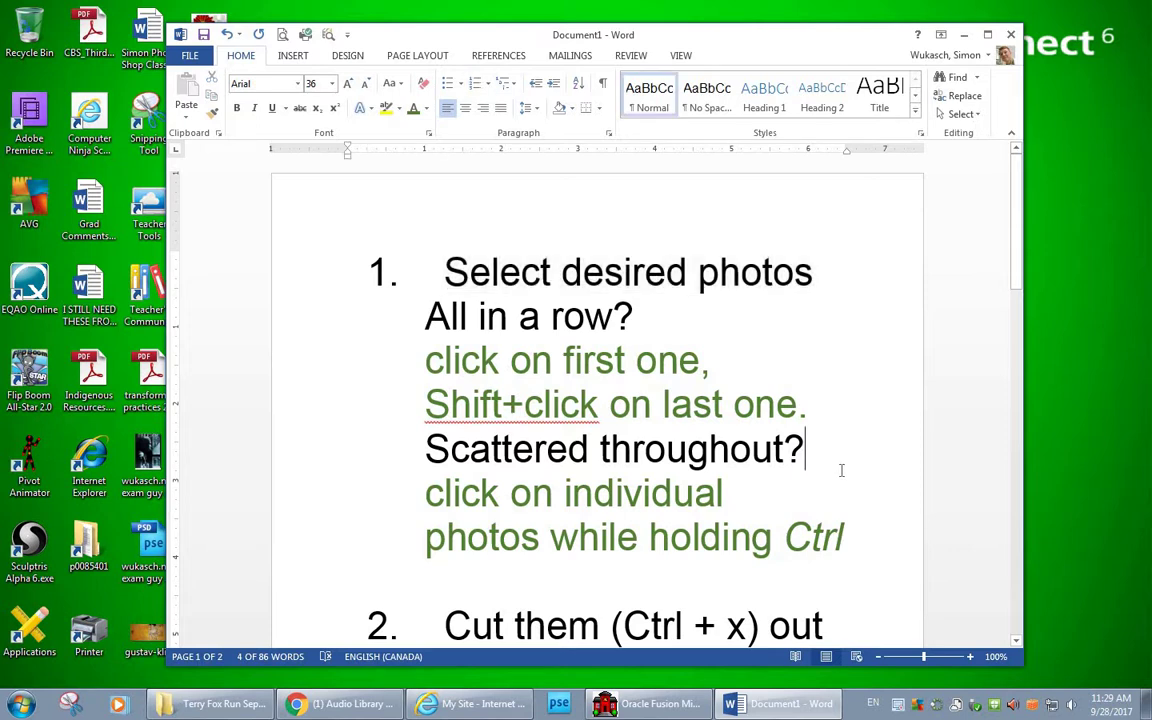
{"action": "scroll", "coordinate": [841, 470], "scroll_direction": "down", "scroll_amount": 5}
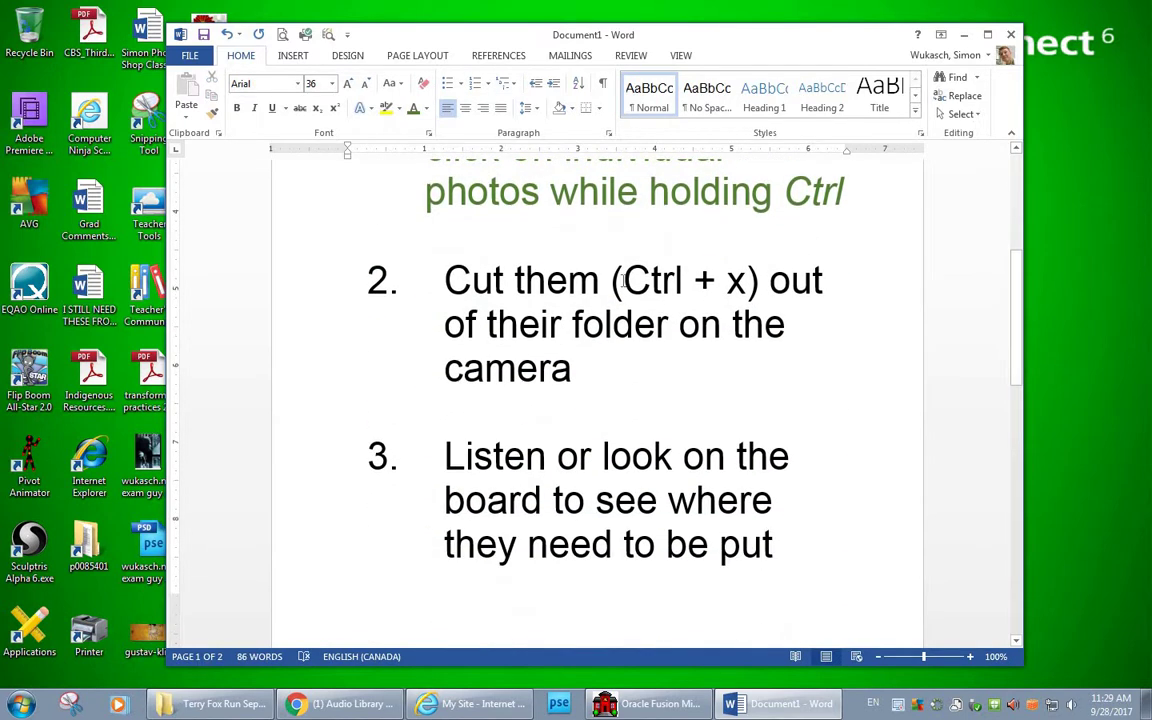
{"action": "left_click_drag", "start_coordinate": [622, 280], "coordinate": [750, 288]}
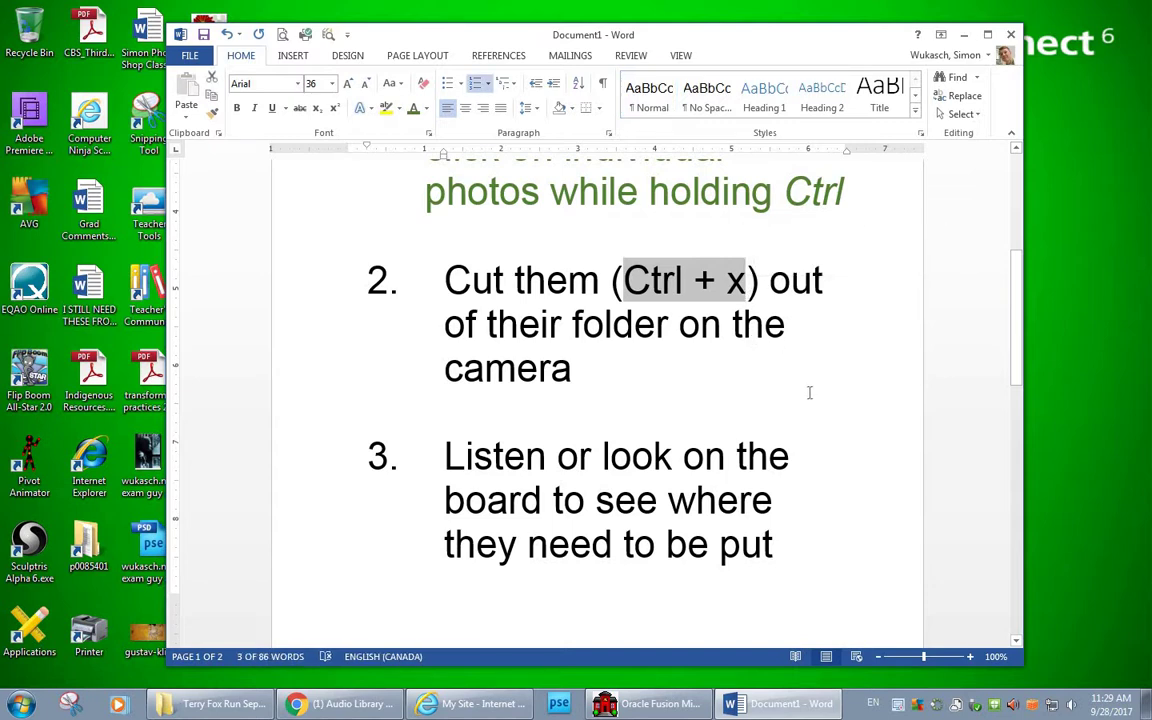
Step: Highlight the whole of instruction 3 about finding out where the photos need to be put
{"action": "scroll", "coordinate": [809, 393], "scroll_direction": "down", "scroll_amount": 4}
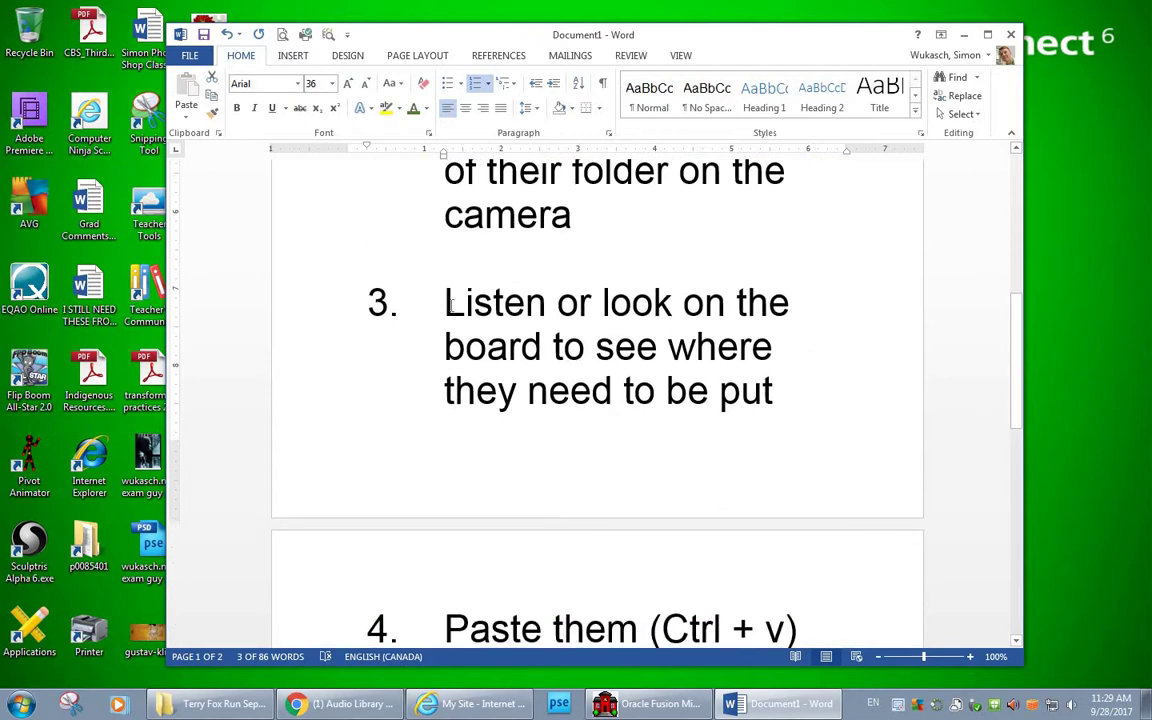
{"action": "left_click_drag", "start_coordinate": [444, 303], "coordinate": [781, 411]}
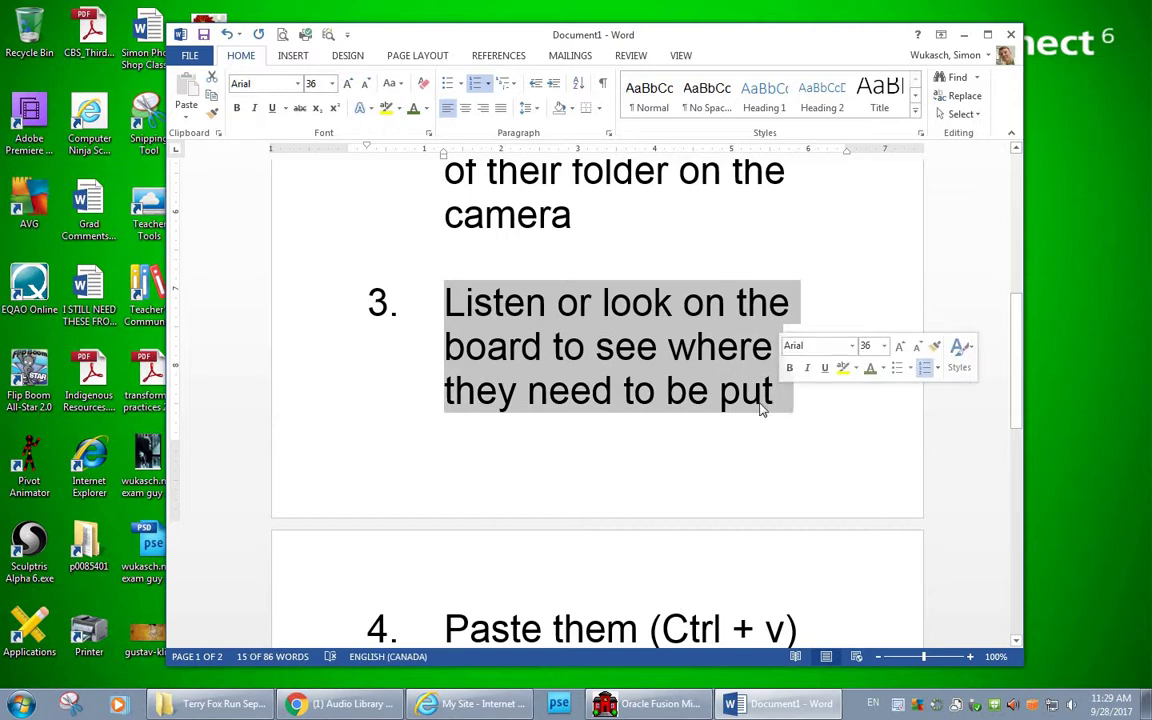
{"action": "left_click", "coordinate": [762, 408]}
Step: Highlight "Ctrl + v" in instruction 4 about pasting the photos into their correct location
{"action": "scroll", "coordinate": [758, 405], "scroll_direction": "down", "scroll_amount": 5}
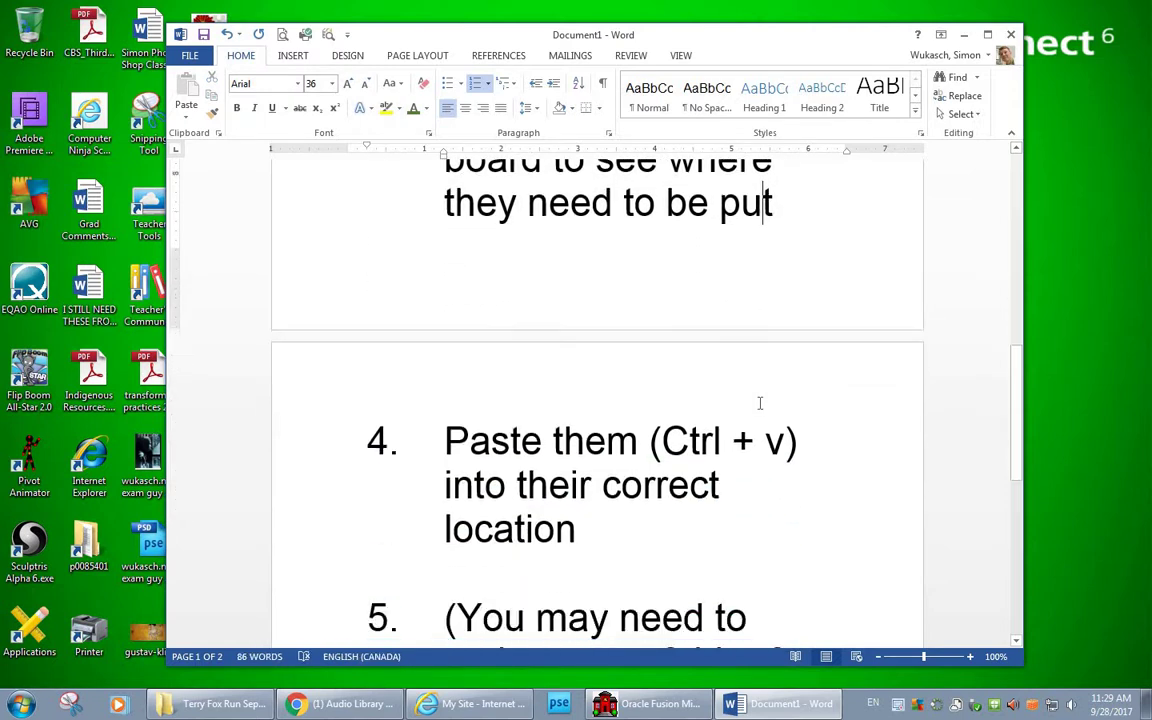
{"action": "scroll", "coordinate": [751, 403], "scroll_direction": "down", "scroll_amount": 2}
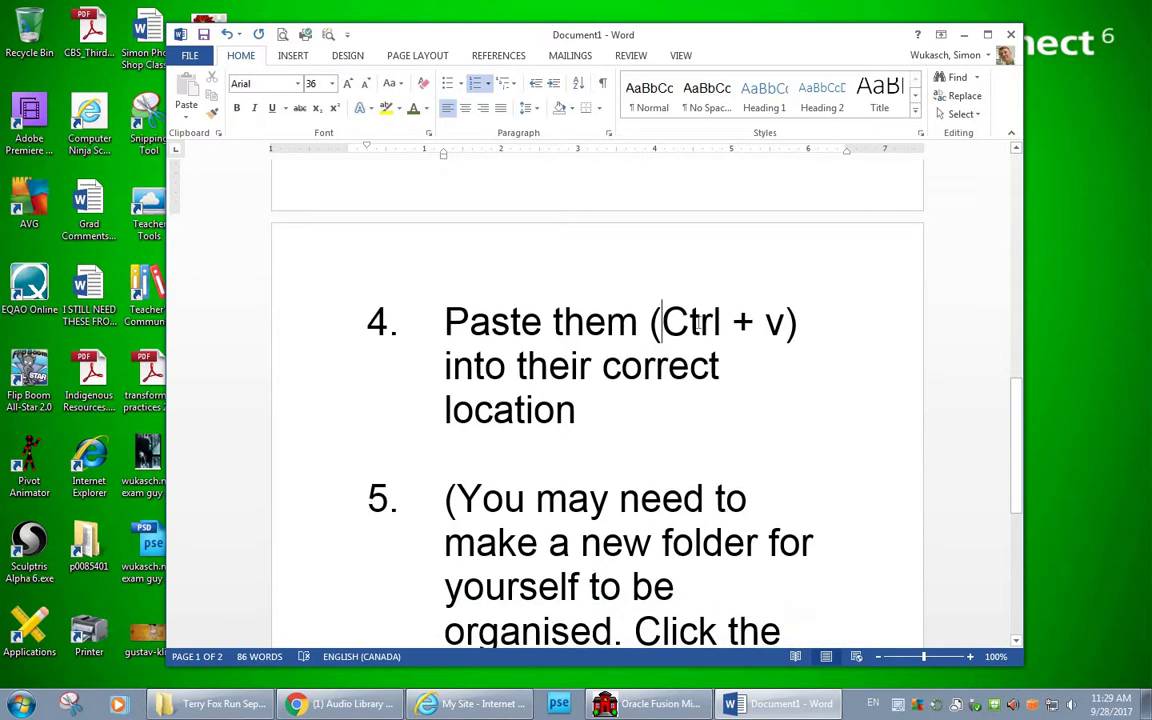
{"action": "left_click_drag", "start_coordinate": [663, 321], "coordinate": [800, 360]}
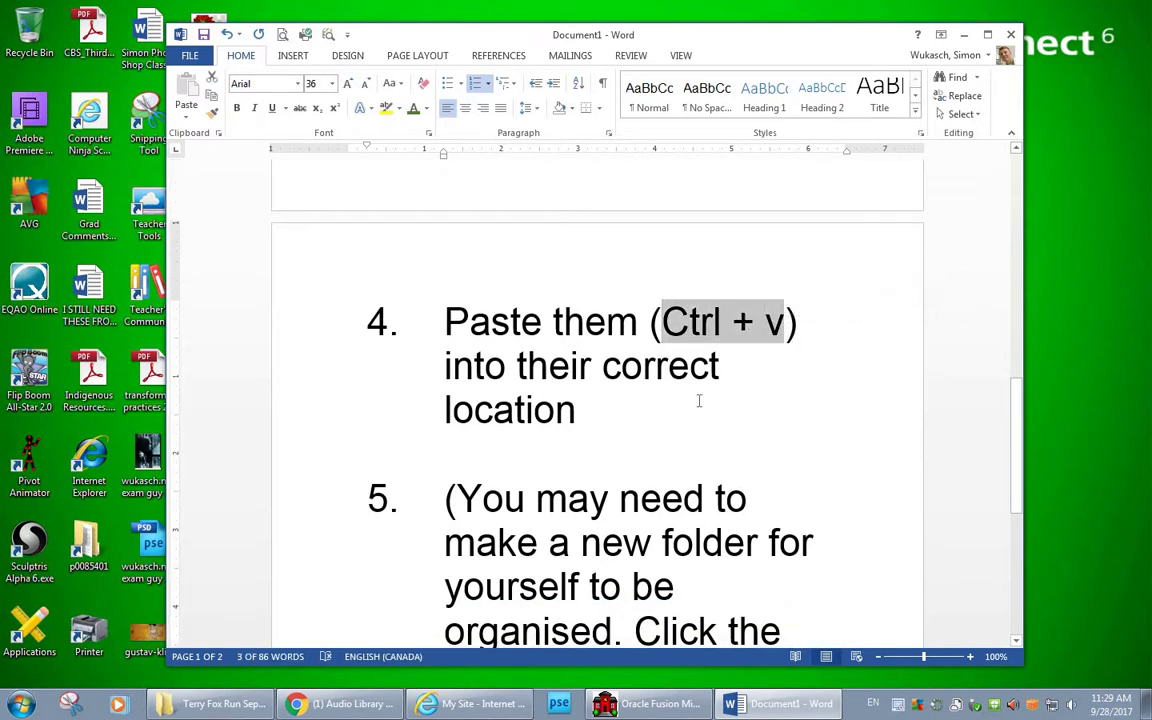
{"action": "left_click", "coordinate": [640, 410]}
Step: Show instruction 5 about making a new folder, and create a new folder inside the Terry Fox Run Sept 28 2017 folder
{"action": "scroll", "coordinate": [625, 370], "scroll_direction": "down", "scroll_amount": 6}
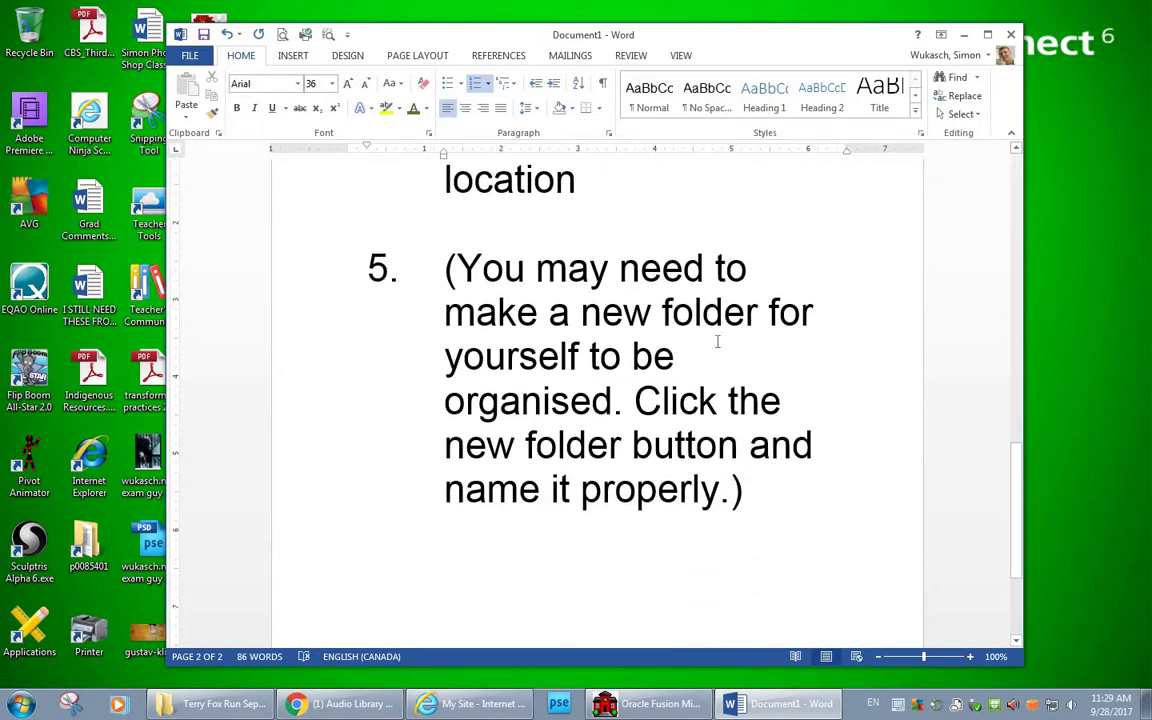
{"action": "left_click", "coordinate": [225, 703]}
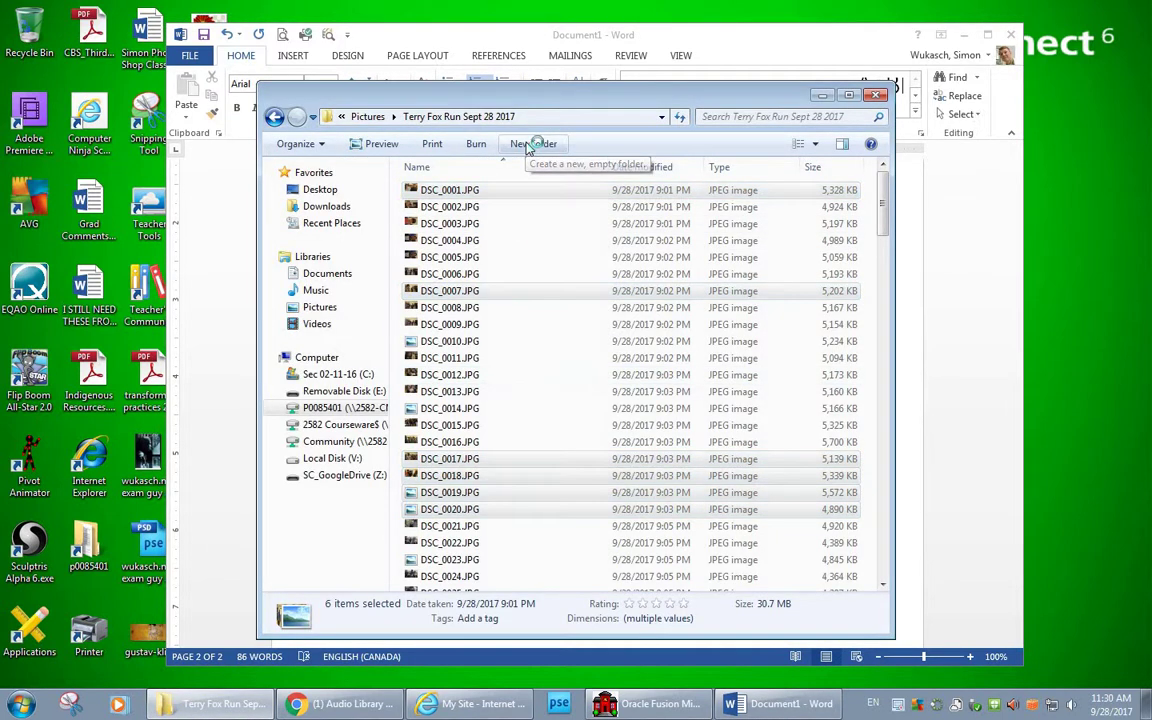
{"action": "left_click", "coordinate": [520, 146]}
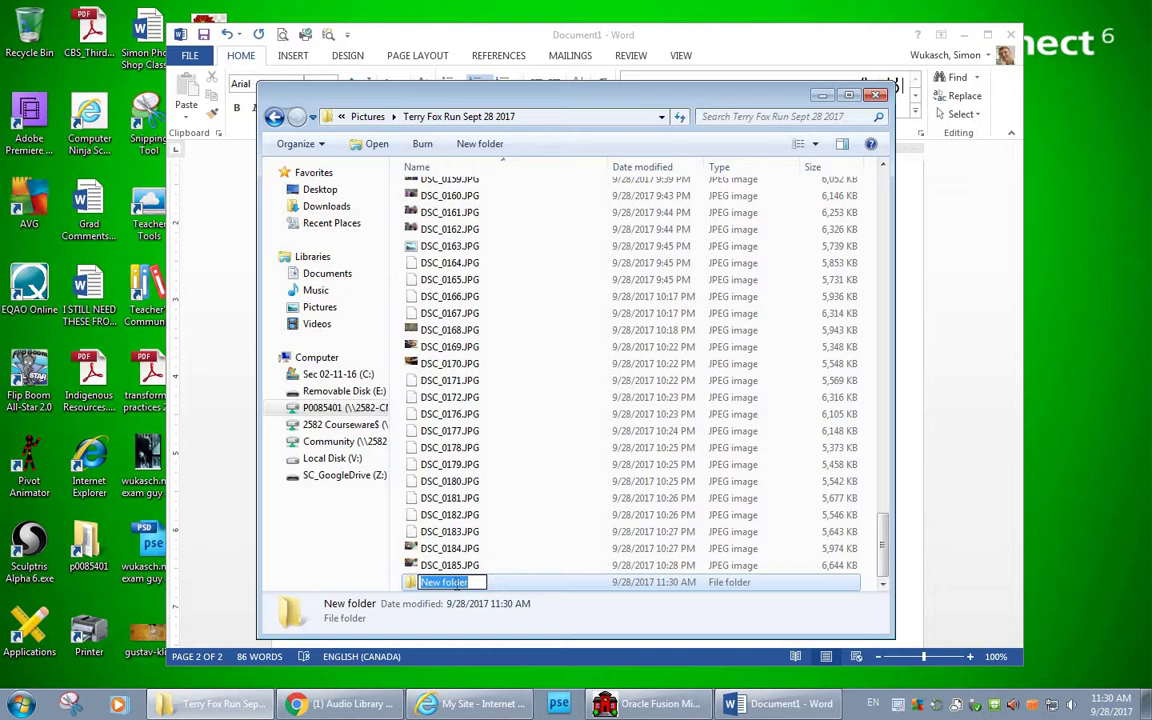
Step: Minimize the photo folder window and return to the beginning of the instructions in the Word document
{"action": "left_click", "coordinate": [824, 97]}
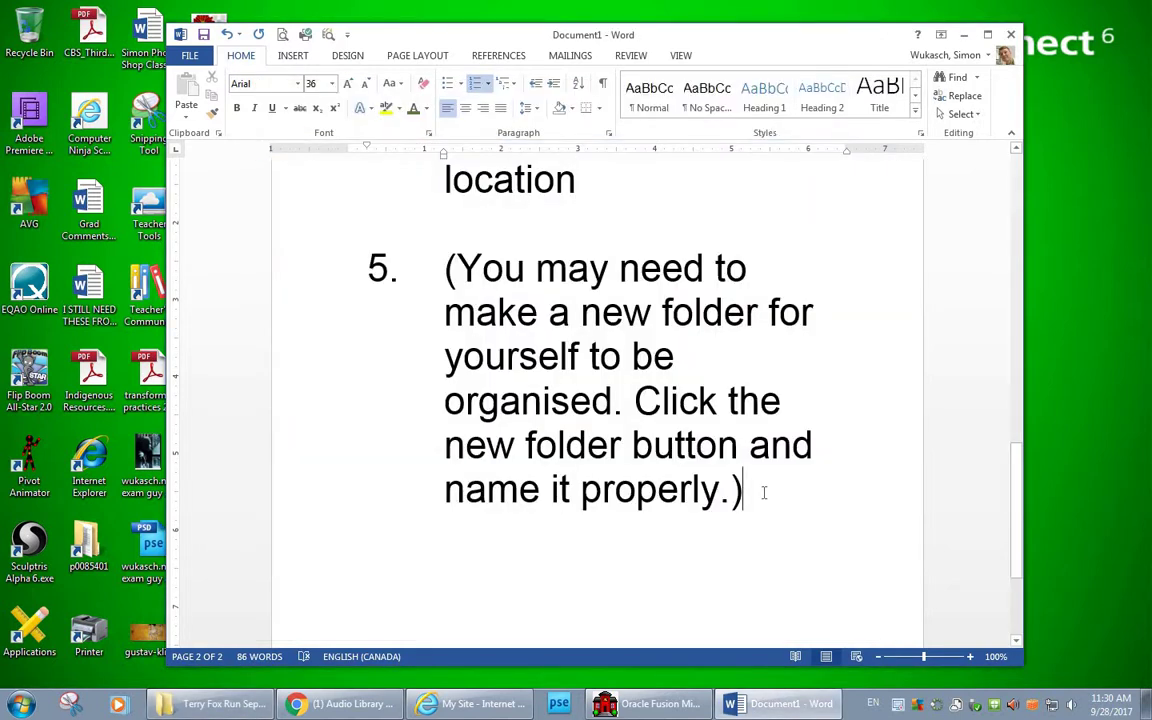
{"action": "scroll", "coordinate": [764, 490], "scroll_direction": "up", "scroll_amount": 10}
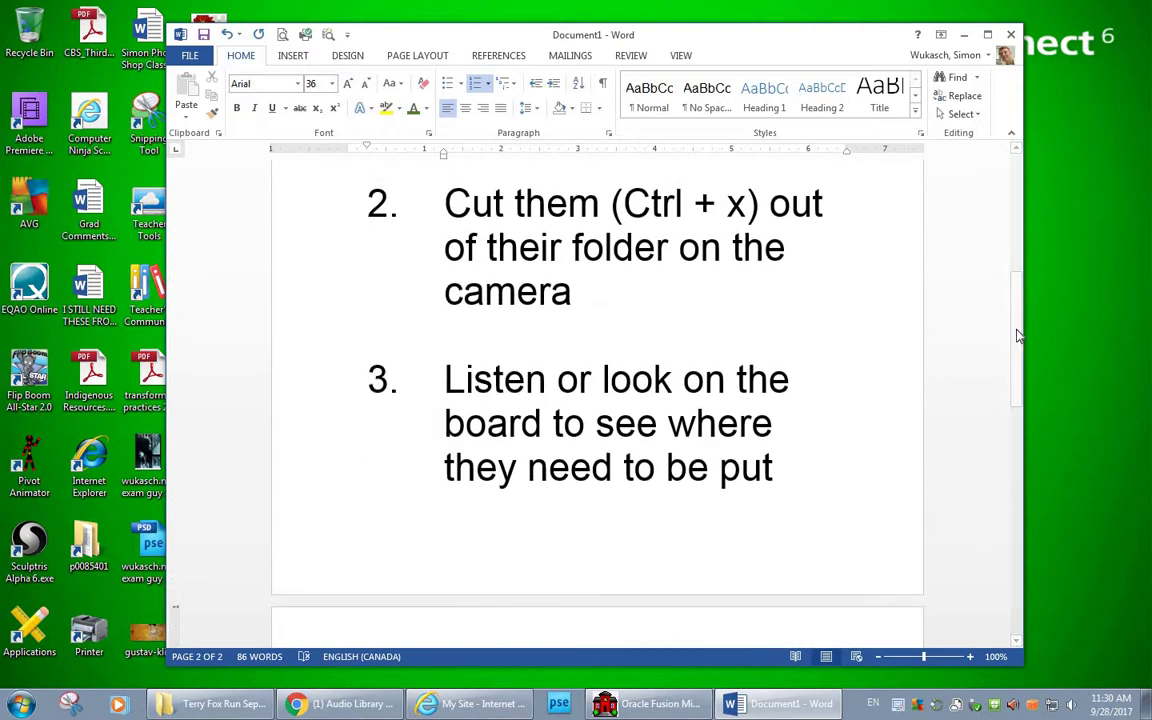
{"action": "left_click_drag", "start_coordinate": [1020, 236], "coordinate": [916, 173]}
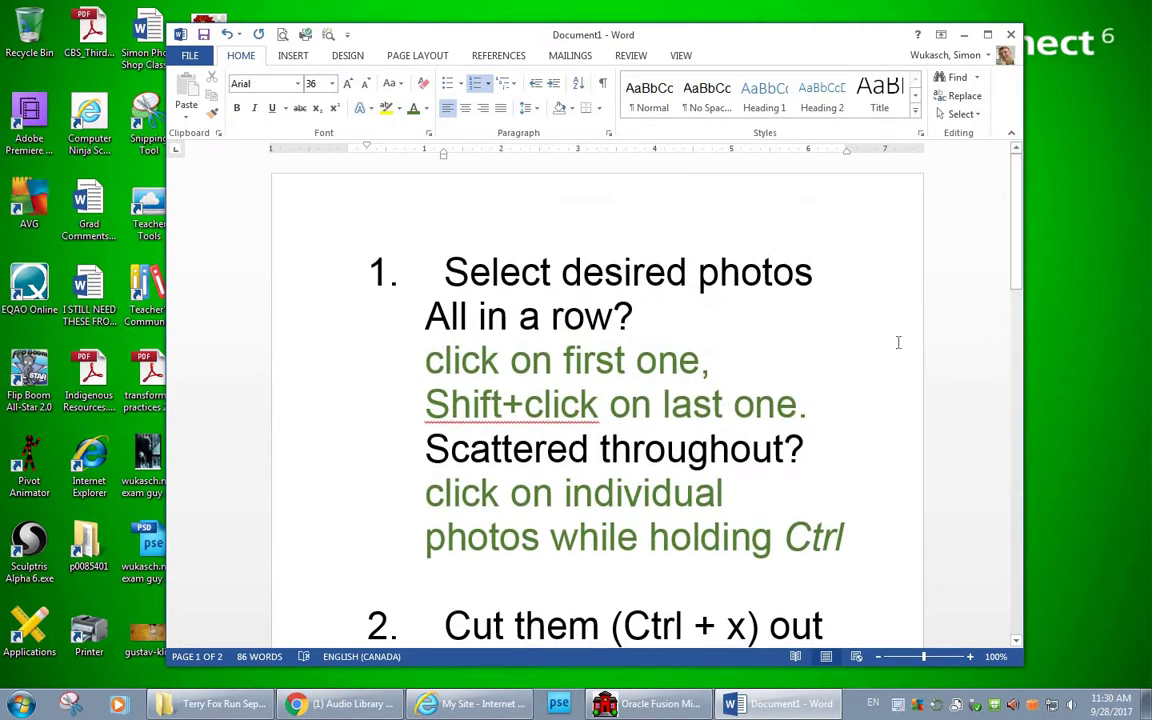